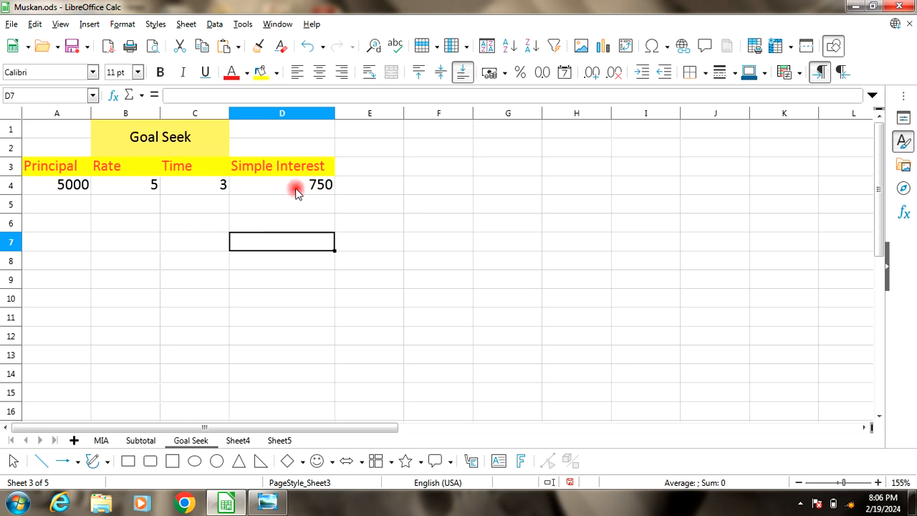
Run Goal Seek on the Simple Interest formula in D4 with target value 1000, using the rate in B4 as the variable cell.
click(303, 187)
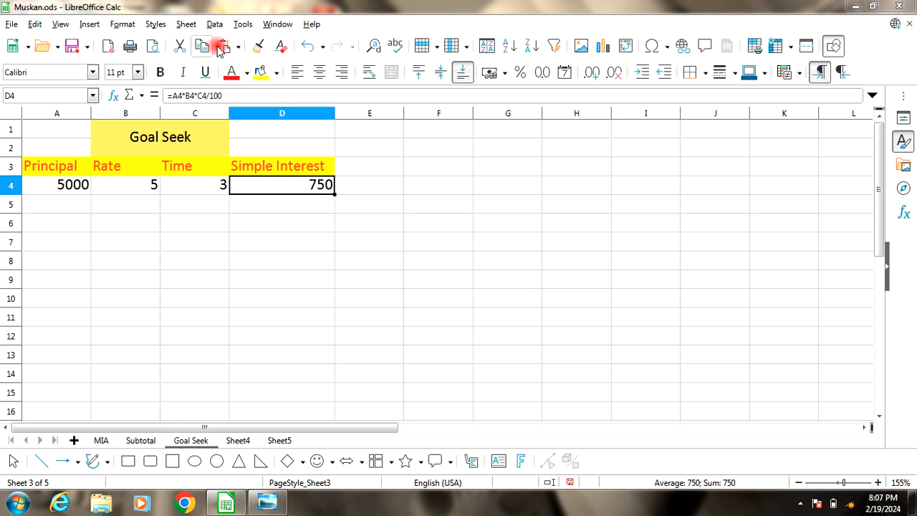
click(242, 23)
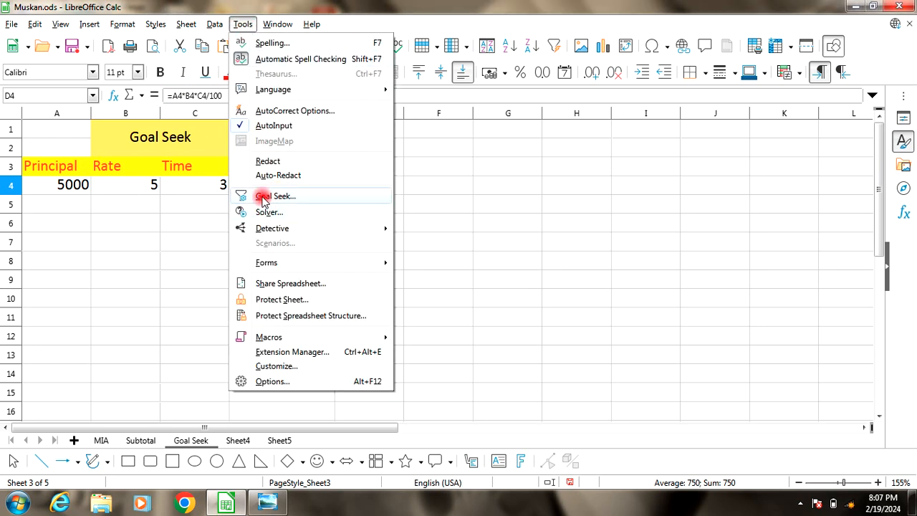
click(211, 212)
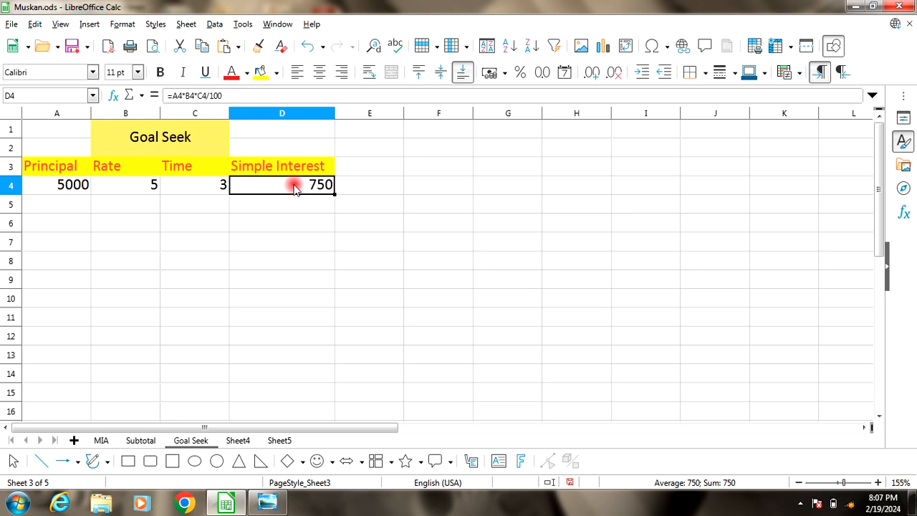
click(243, 24)
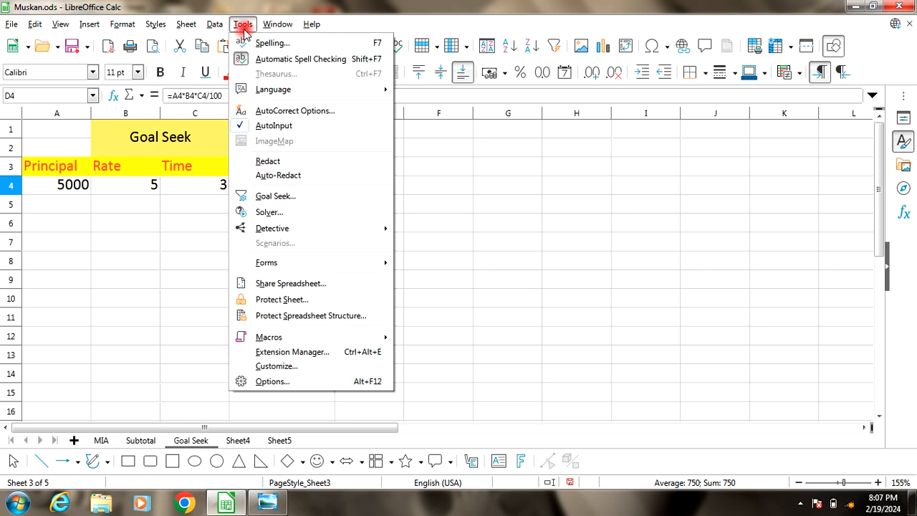
click(262, 196)
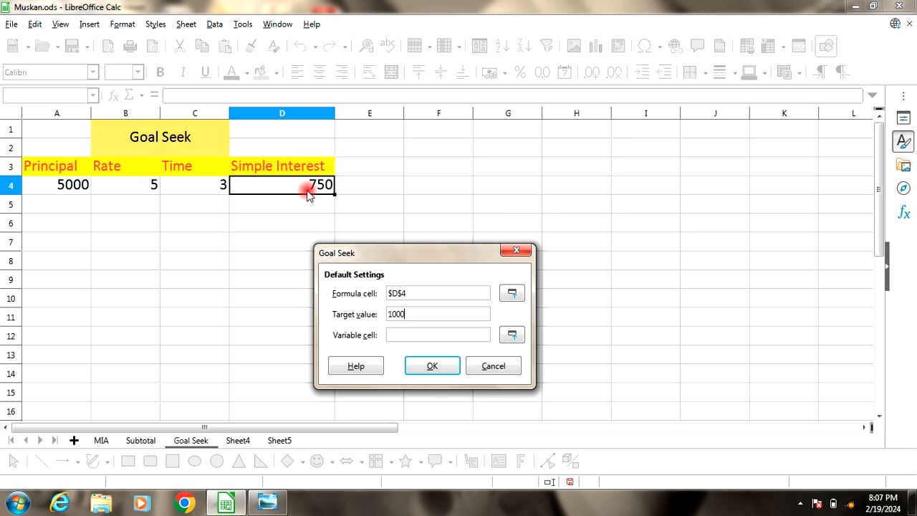
click(392, 335)
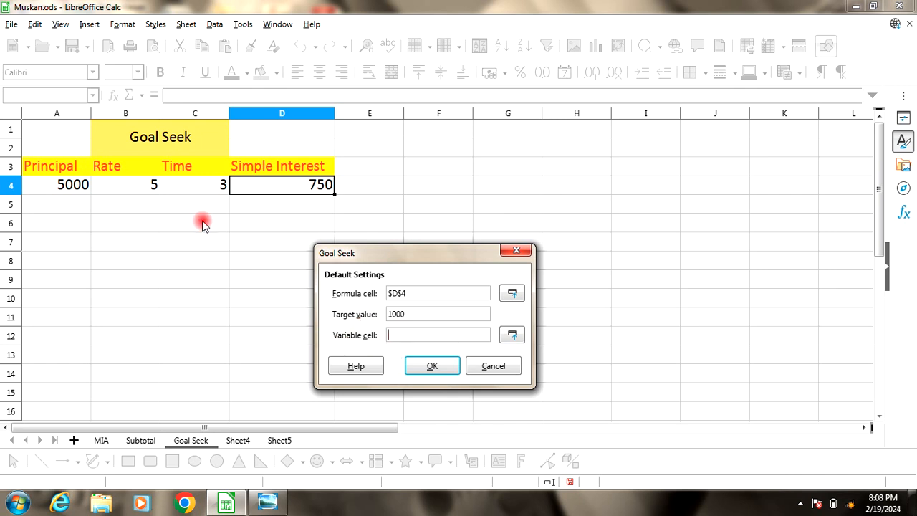
click(135, 185)
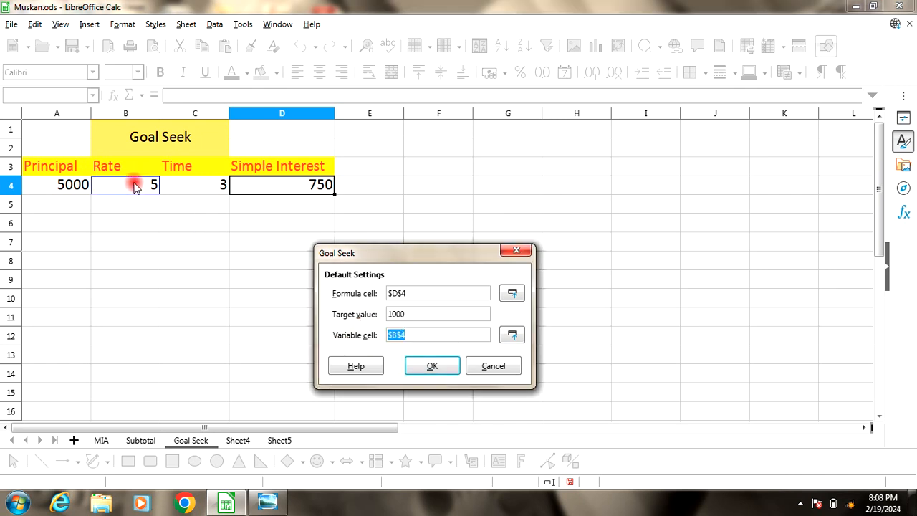
click(430, 367)
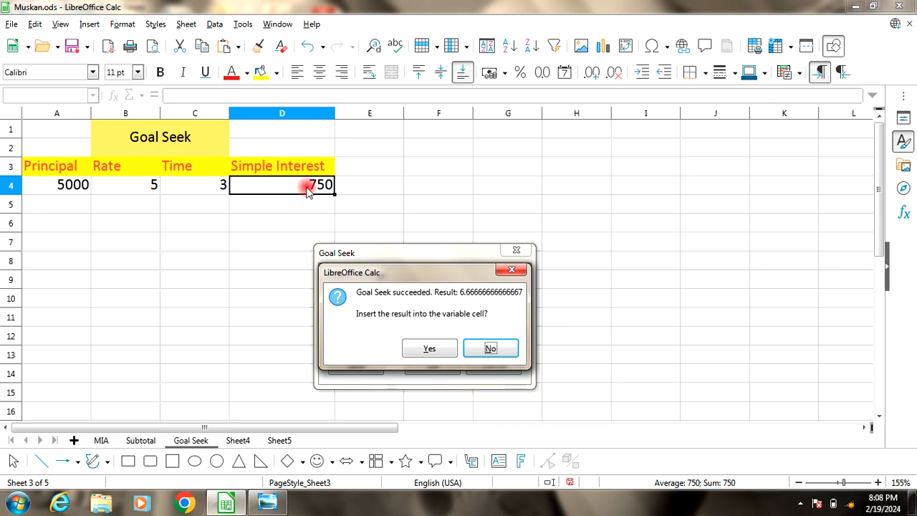
click(430, 348)
click(297, 226)
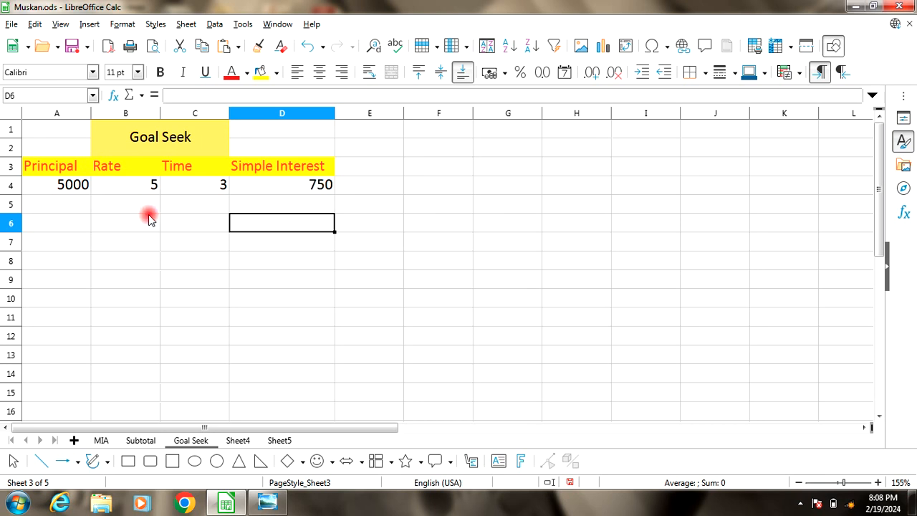
Run Goal Seek on D4 with target value 1000 and the time in C4 as the variable cell, and insert the result.
click(304, 190)
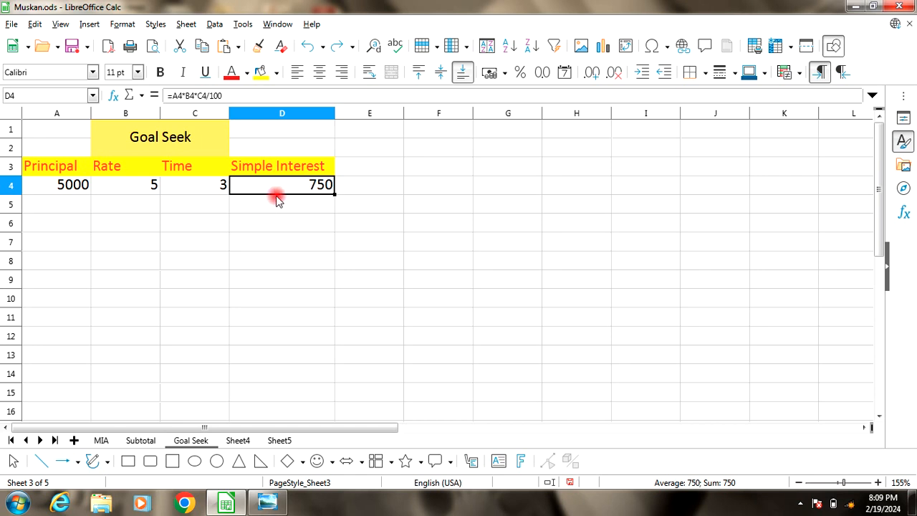
click(242, 25)
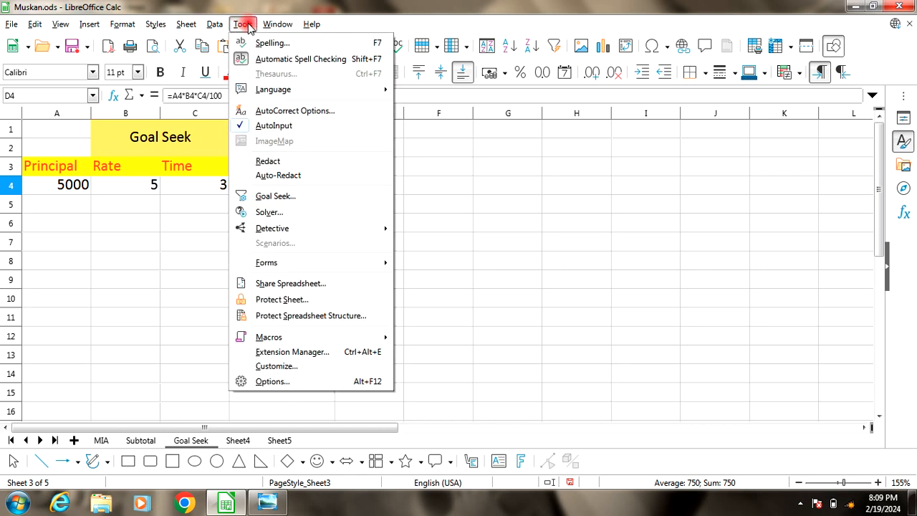
click(275, 196)
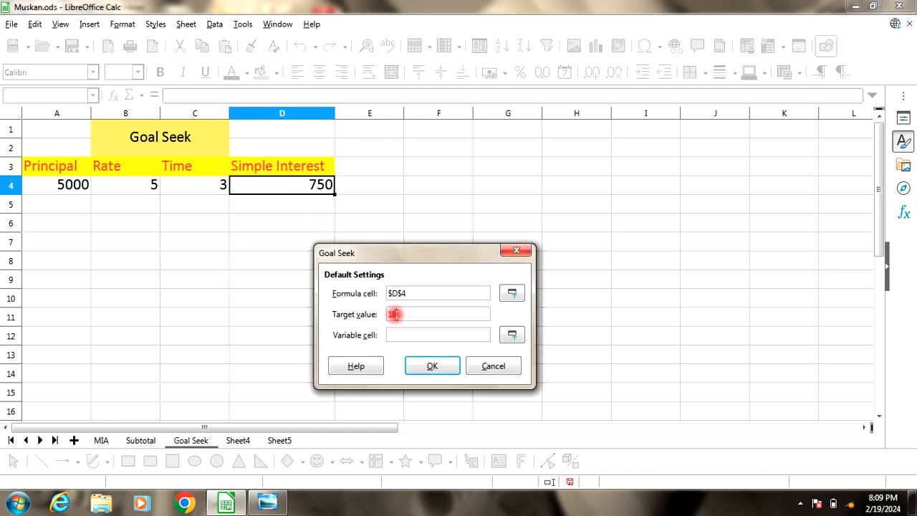
click(406, 334)
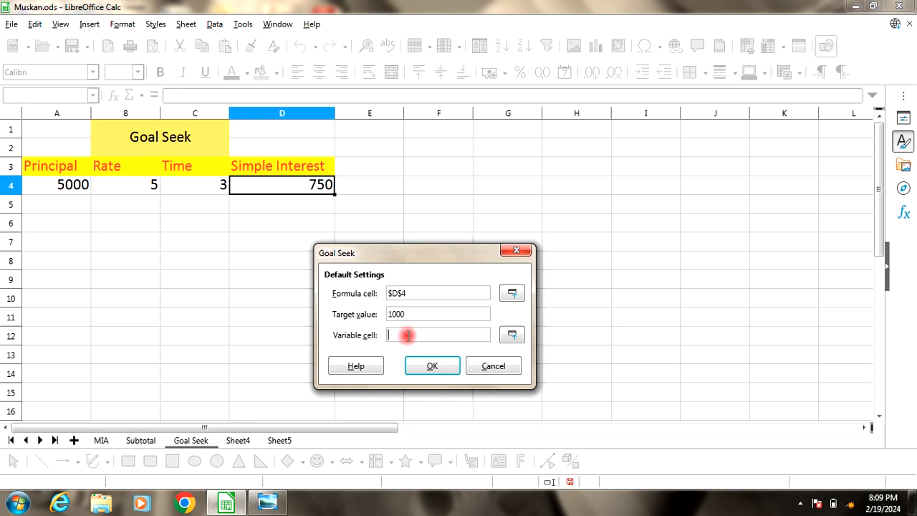
click(208, 186)
click(430, 364)
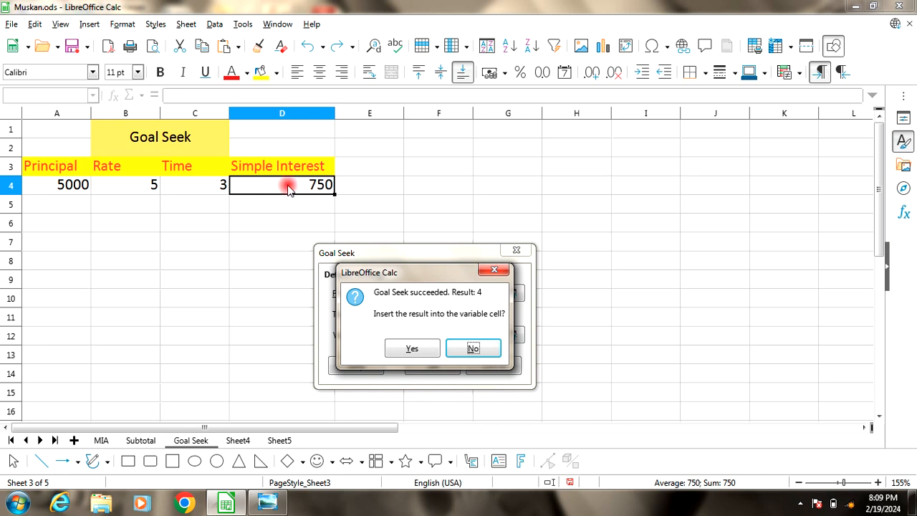
click(410, 347)
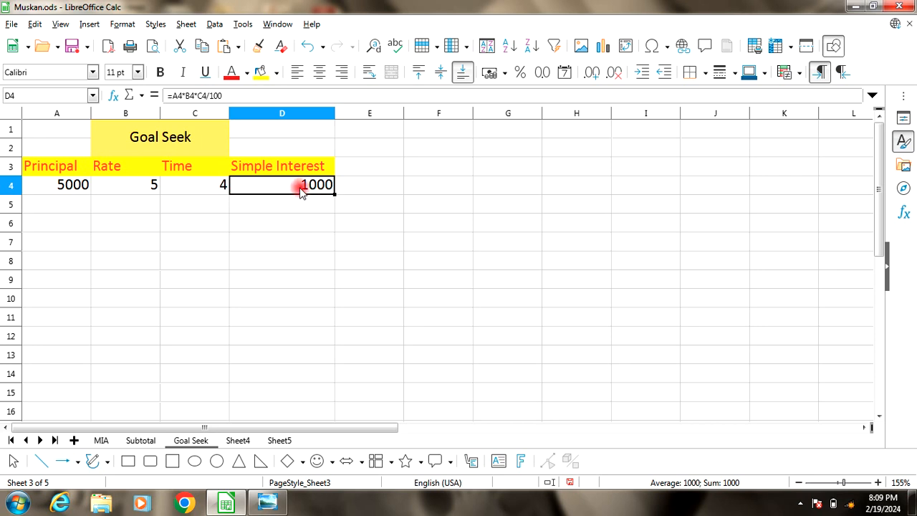
click(266, 280)
click(242, 27)
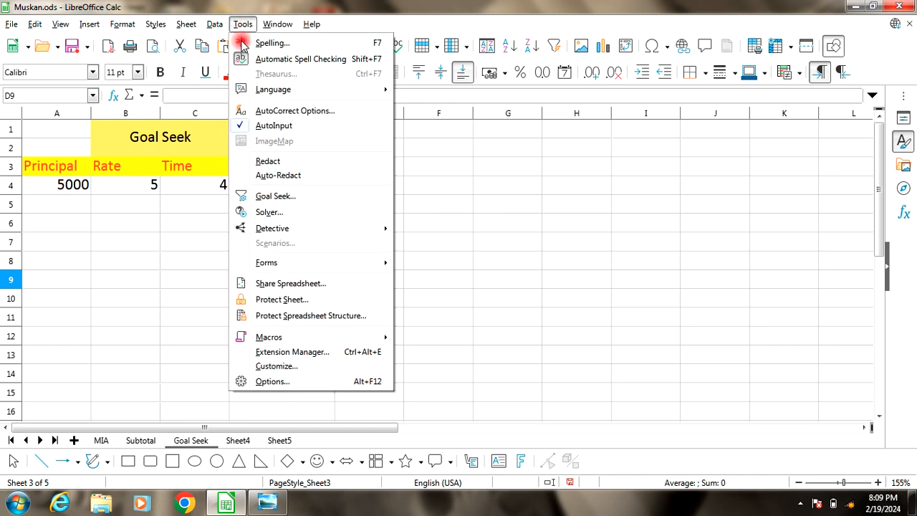
click(270, 214)
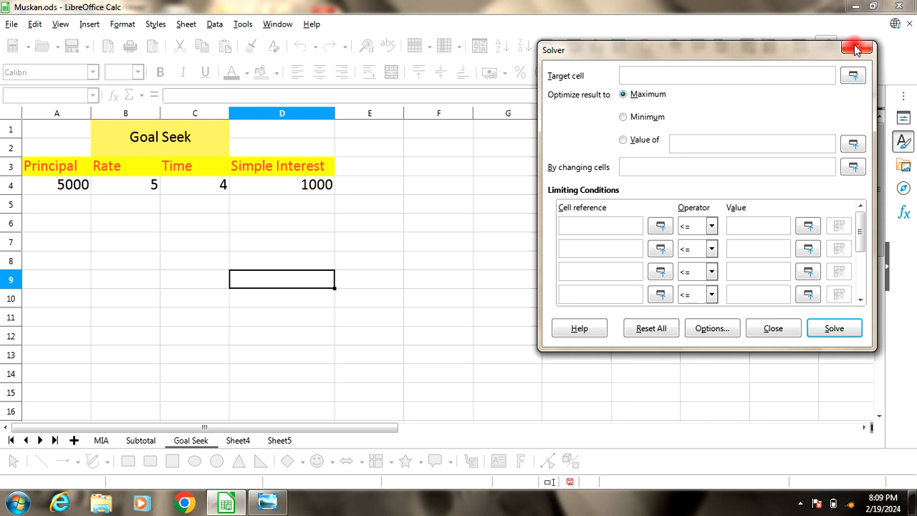
click(856, 47)
Enter the sample values 13, 12 and 15 in cells G3 to G5.
click(481, 183)
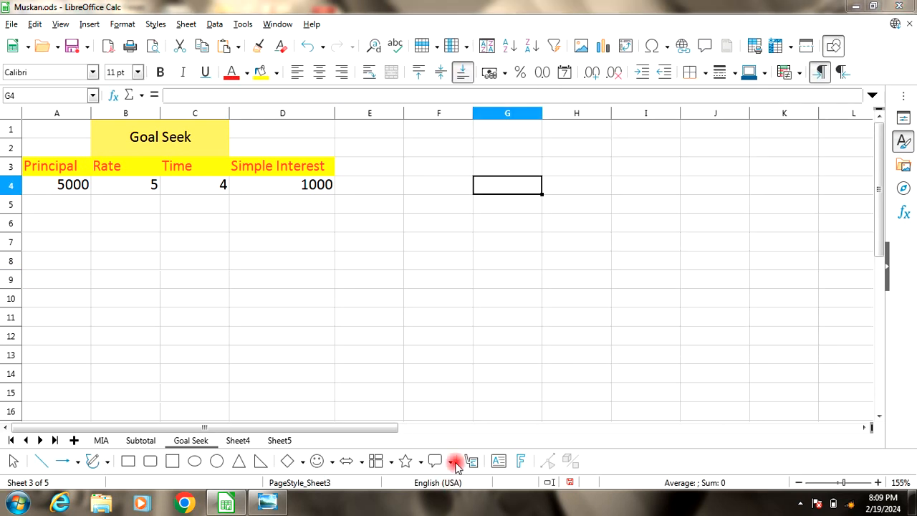
click(530, 168)
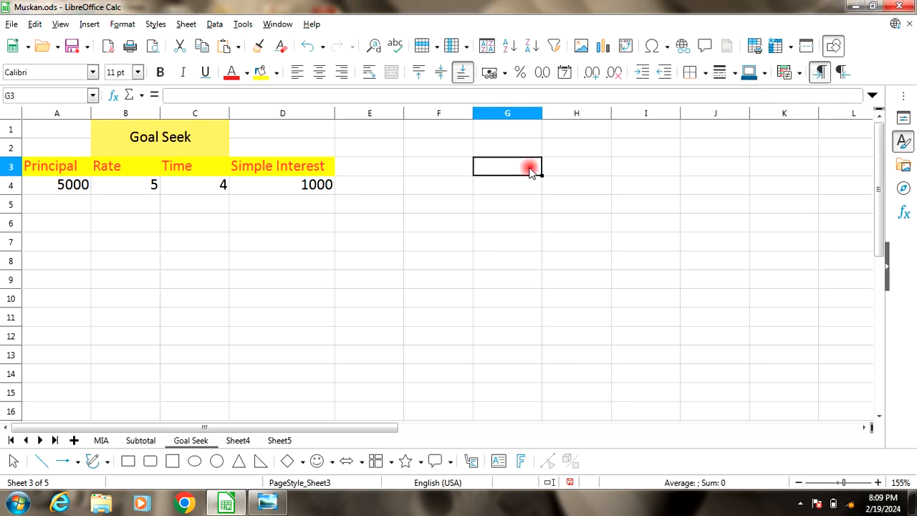
text(13)
click(512, 189)
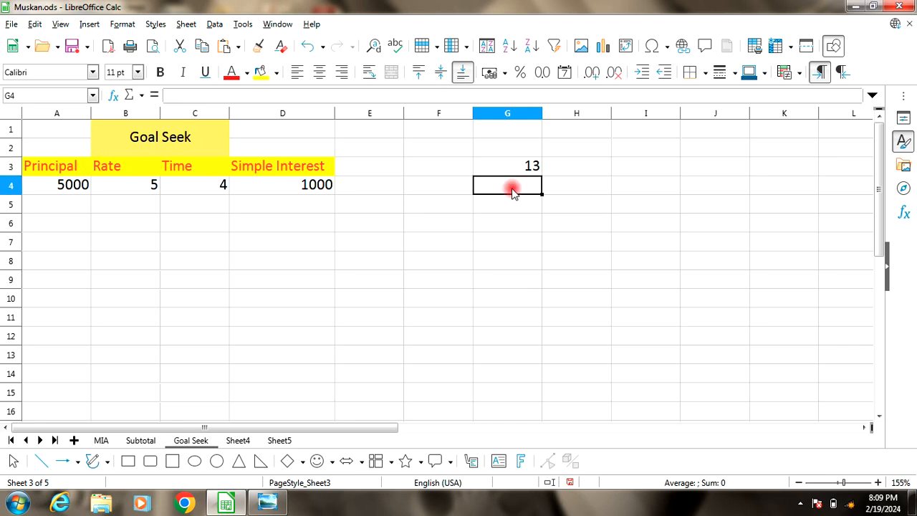
text(12)
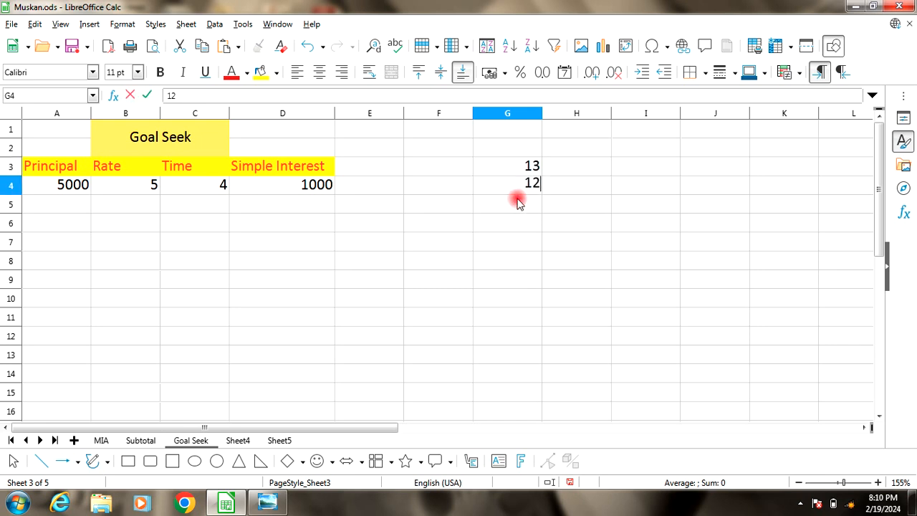
click(519, 203)
text(15)
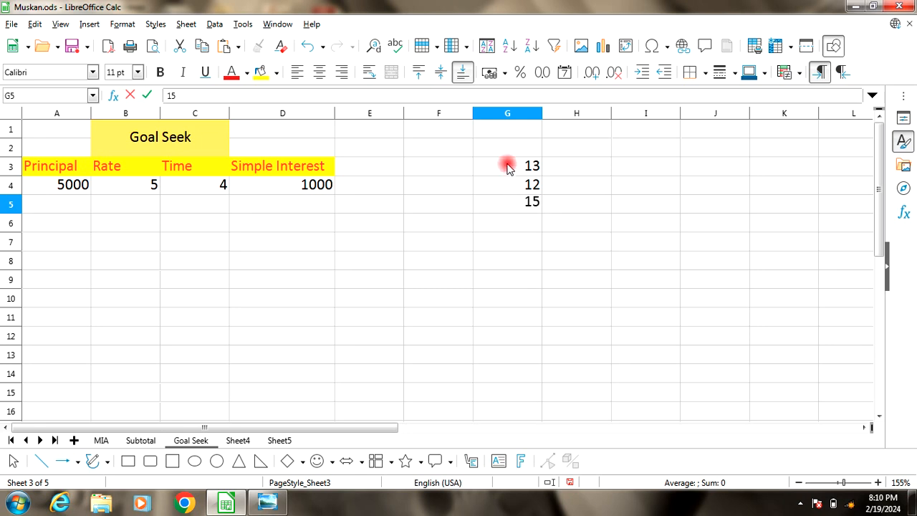
Total the values in G3:G5 with a SUM formula in cell G6.
drag(507, 167, 503, 203)
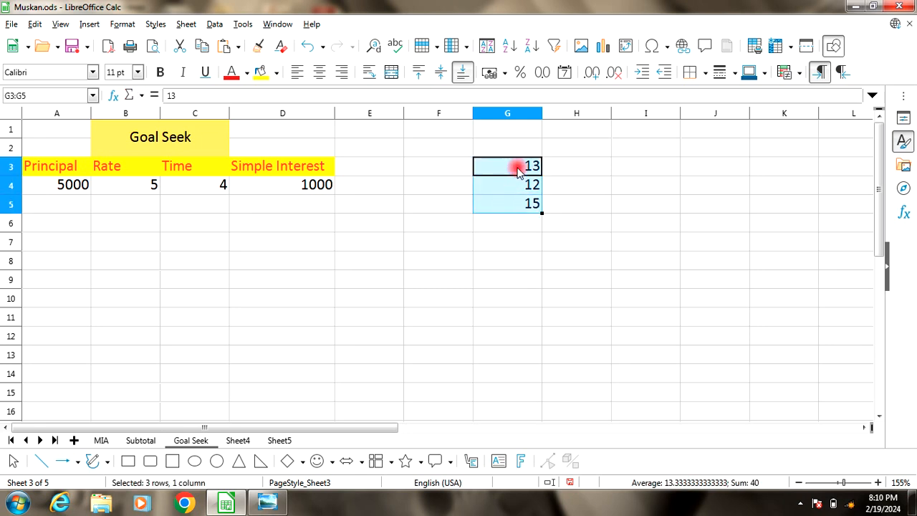
key(alt+equal)
click(522, 227)
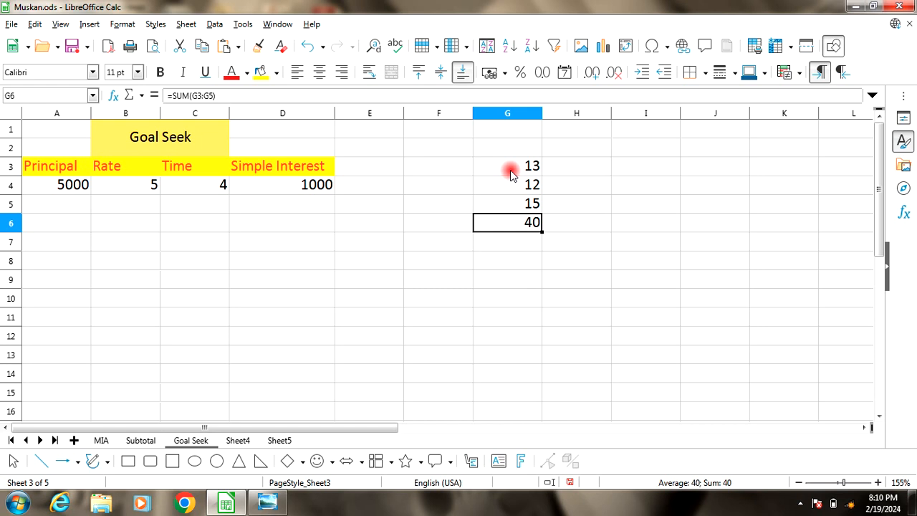
Open Solver and set the sum cell G6 as its target cell.
click(243, 24)
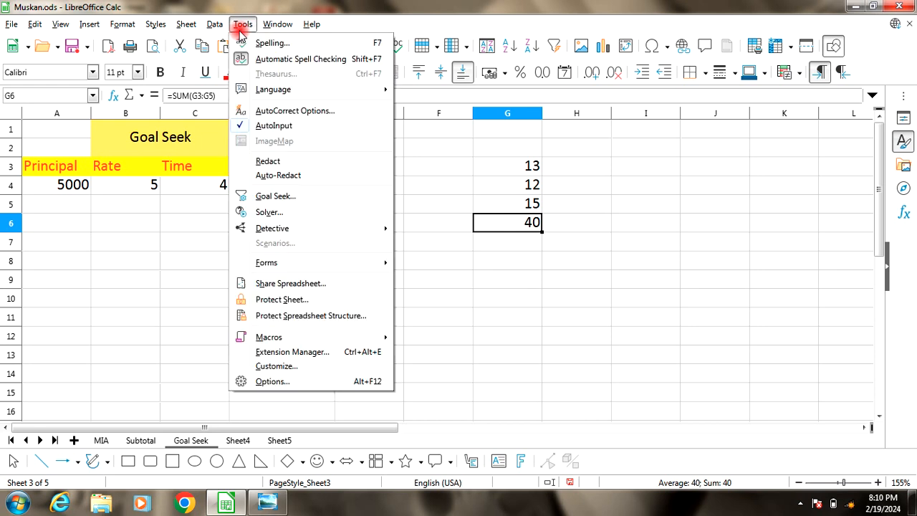
click(268, 216)
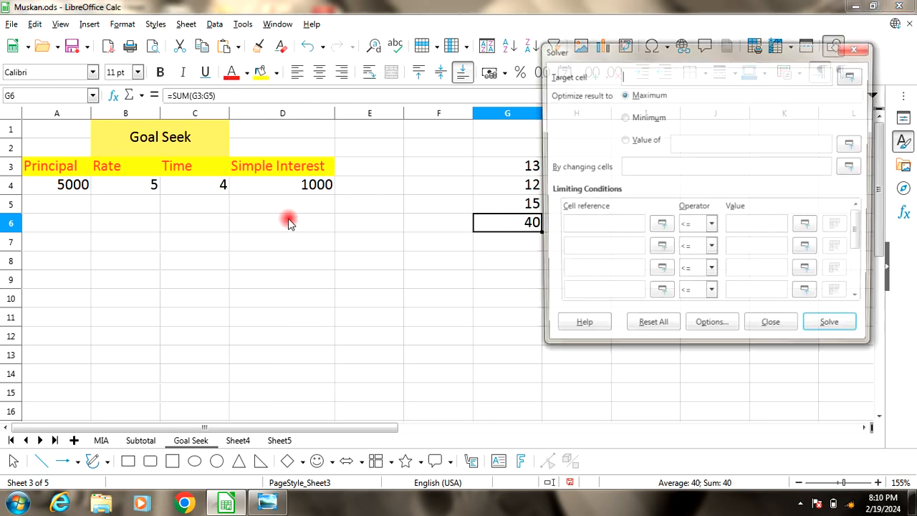
drag(706, 47, 315, 183)
drag(219, 142, 293, 99)
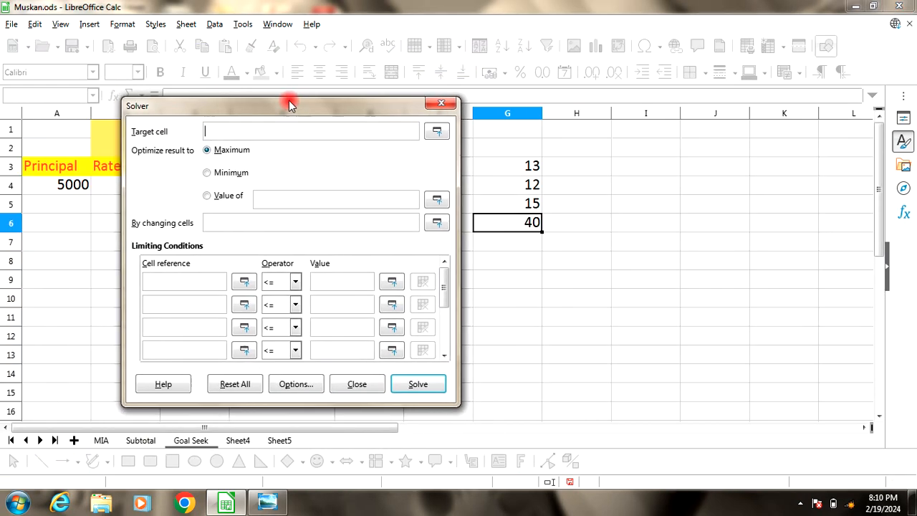
click(435, 133)
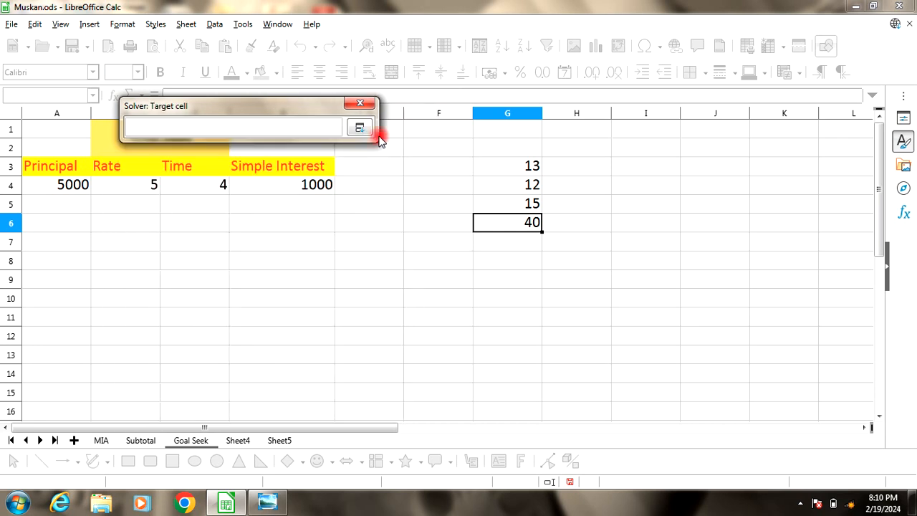
click(527, 222)
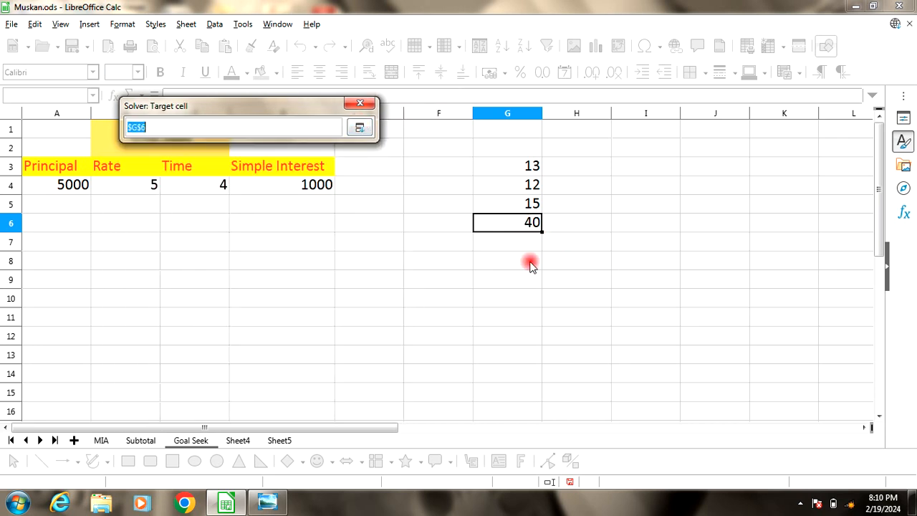
click(359, 128)
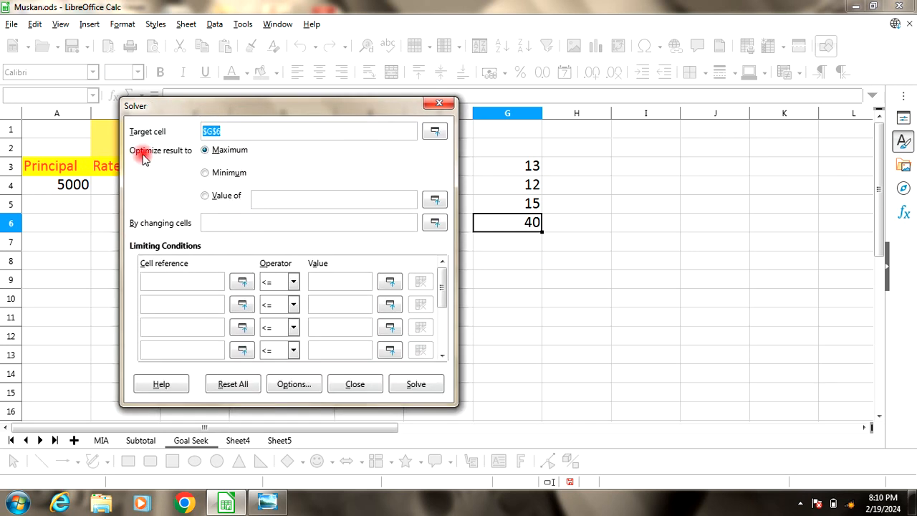
Solve for a target value of 50 by changing cell G4.
click(206, 195)
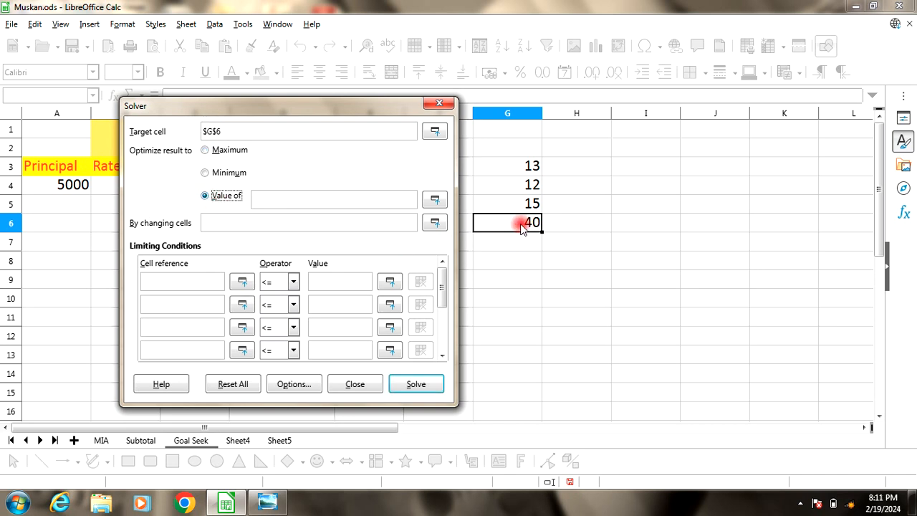
click(283, 200)
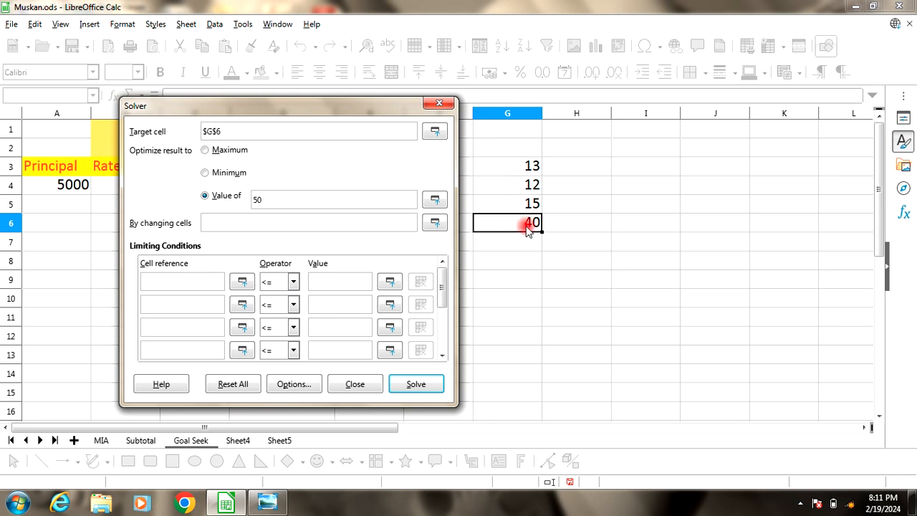
click(213, 224)
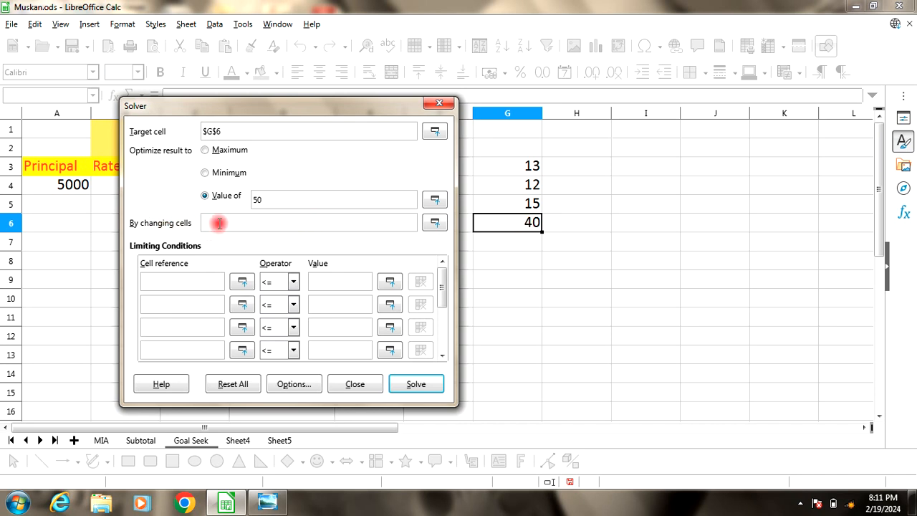
click(519, 187)
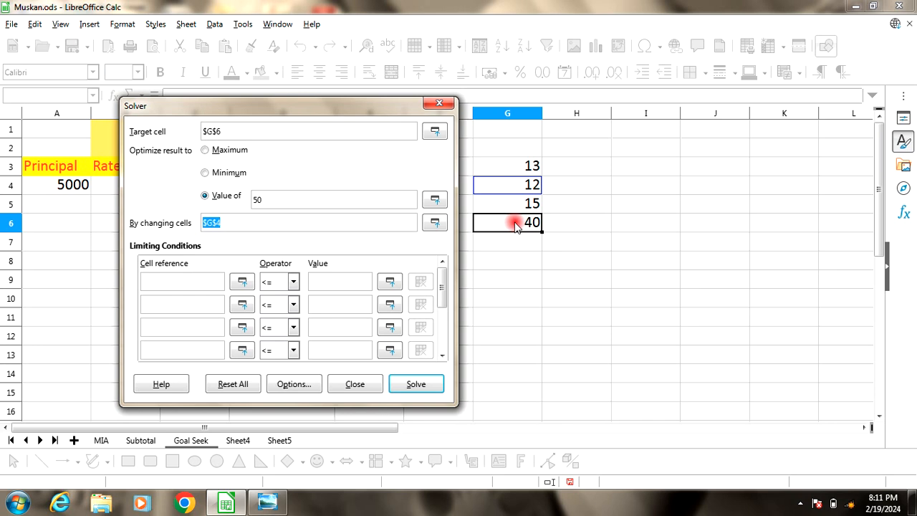
click(413, 386)
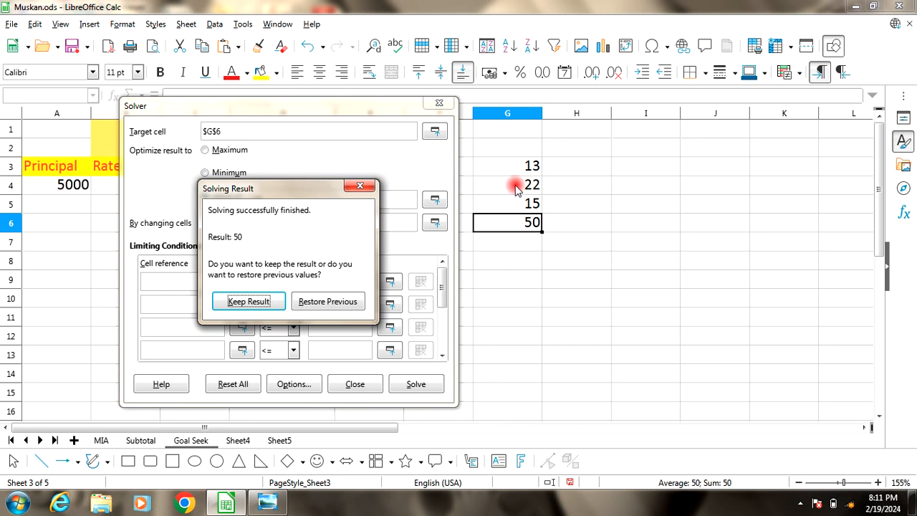
Discard the solved result so the previous values are restored, and close Solver.
click(359, 186)
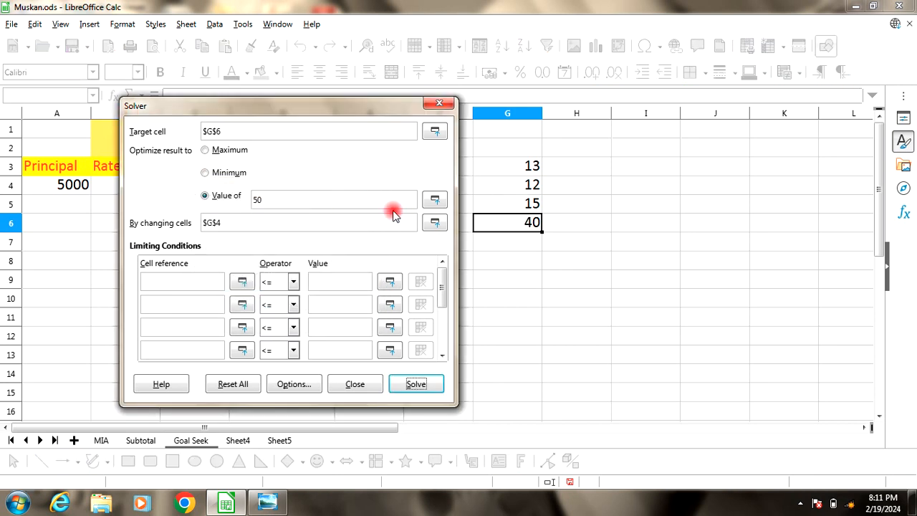
click(521, 263)
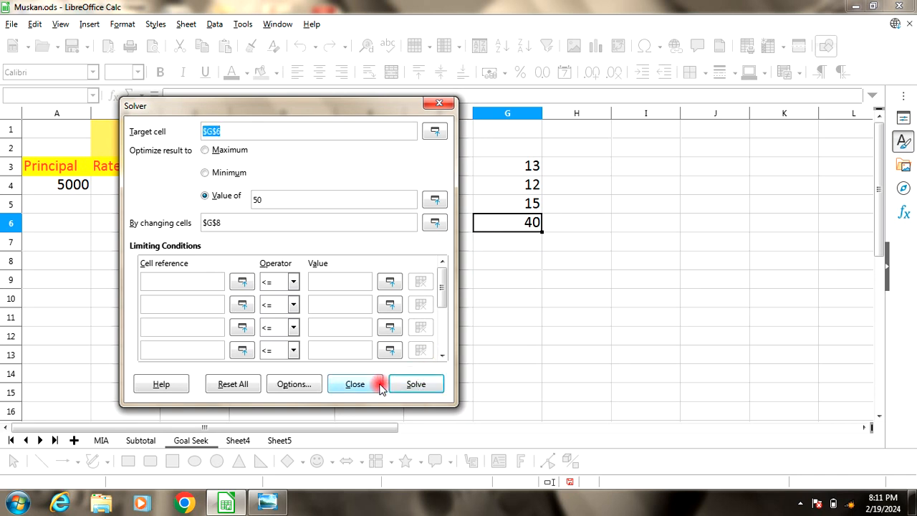
click(355, 384)
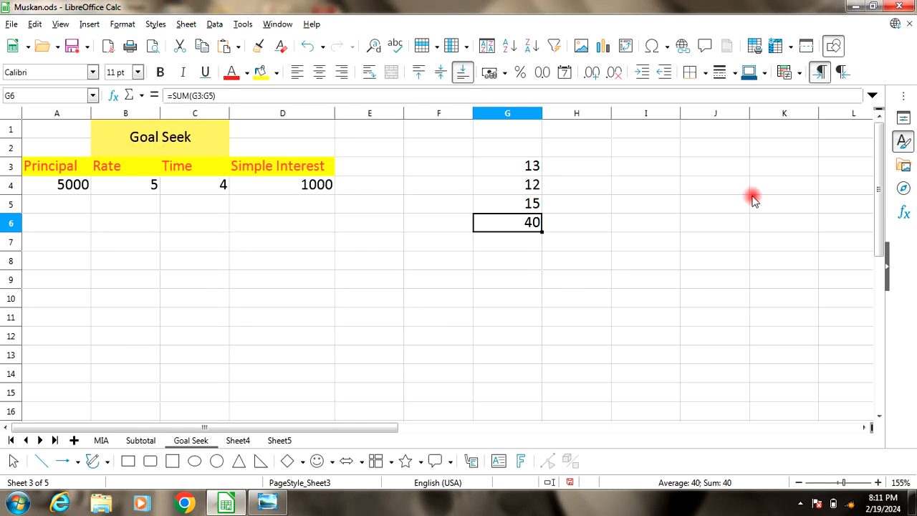
Switch to Sheet5 and inspect the formulas in the rice amount cell E6 and the total cell E9.
click(278, 441)
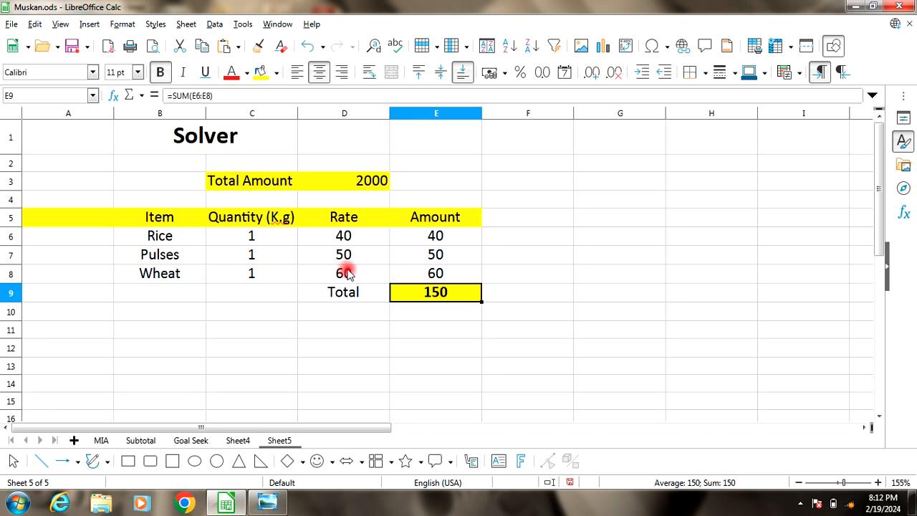
click(428, 237)
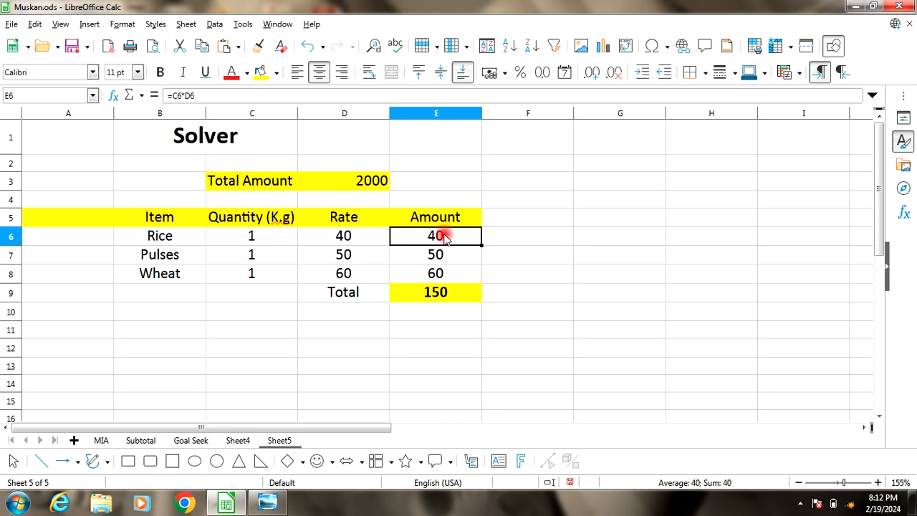
click(432, 290)
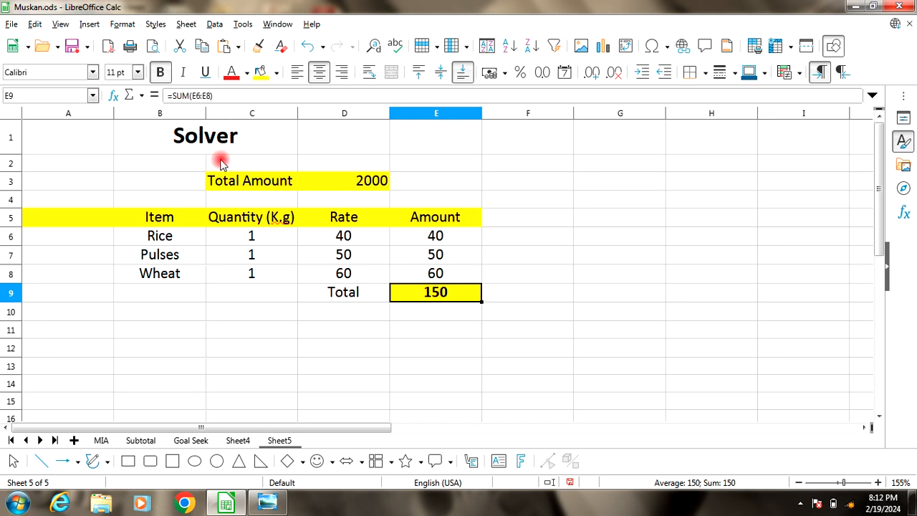
click(314, 348)
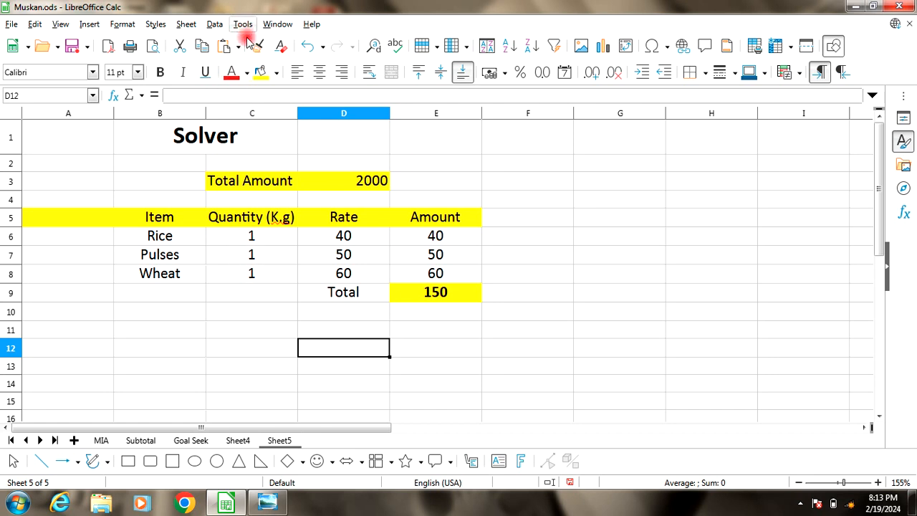
Open Solver with total cell E9 selected and move the dialog clear of the item table.
click(442, 295)
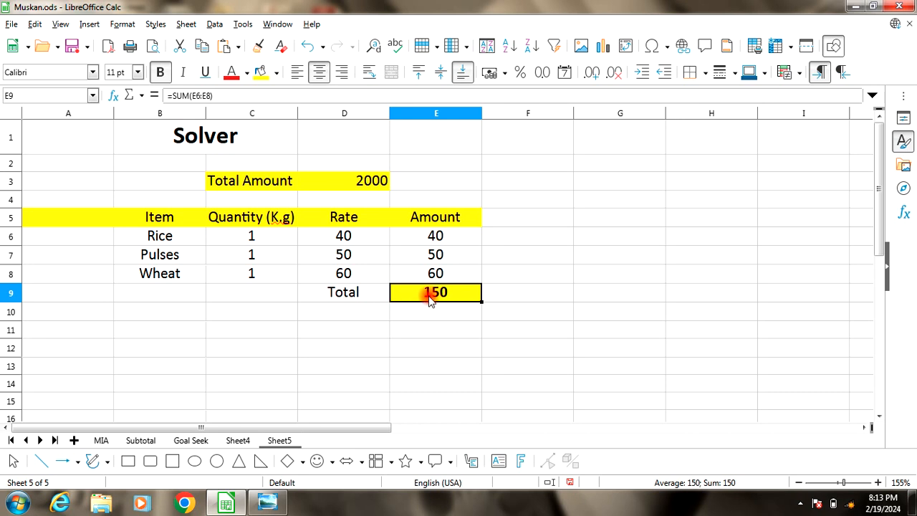
click(244, 24)
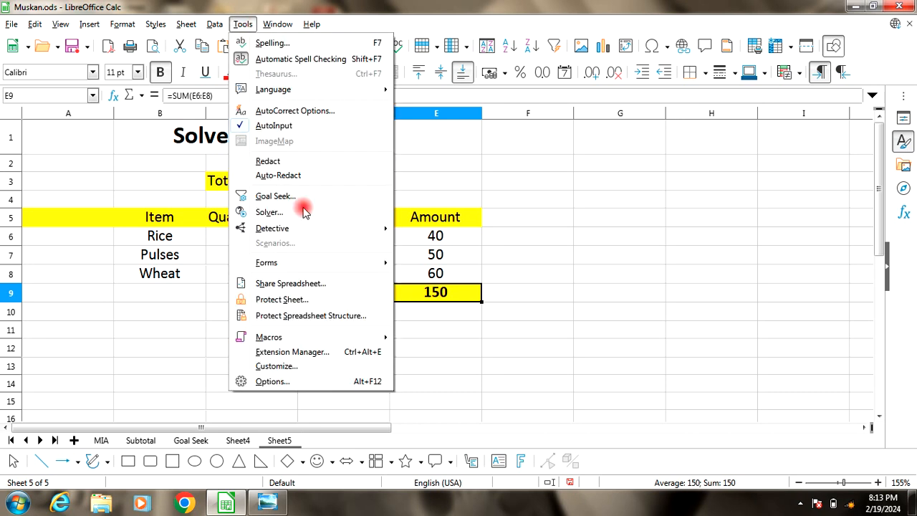
click(266, 212)
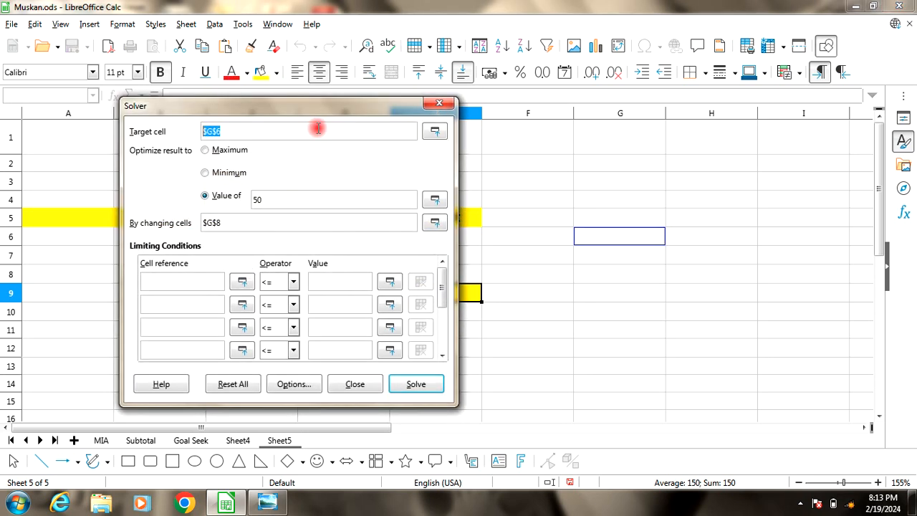
drag(310, 108, 695, 59)
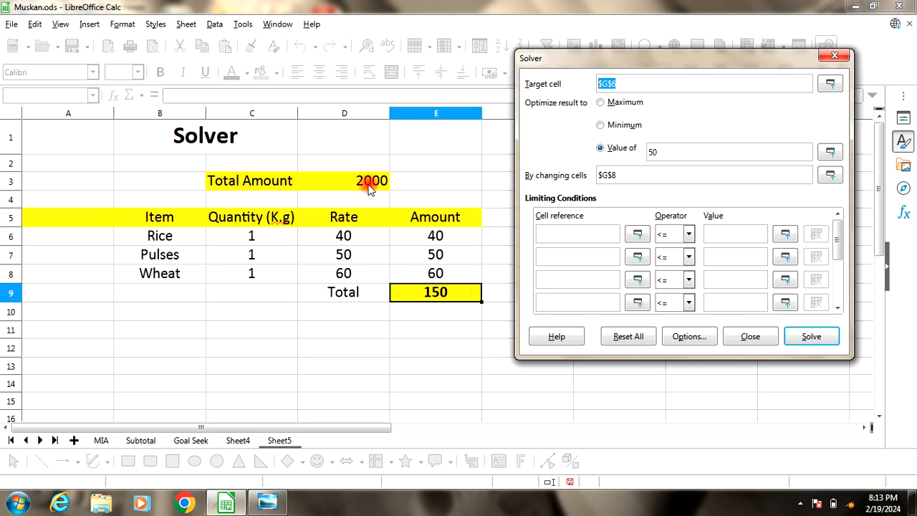
Set Solver to reach the value in cell D3 by changing the quantity cells C6:C8.
drag(647, 151, 660, 152)
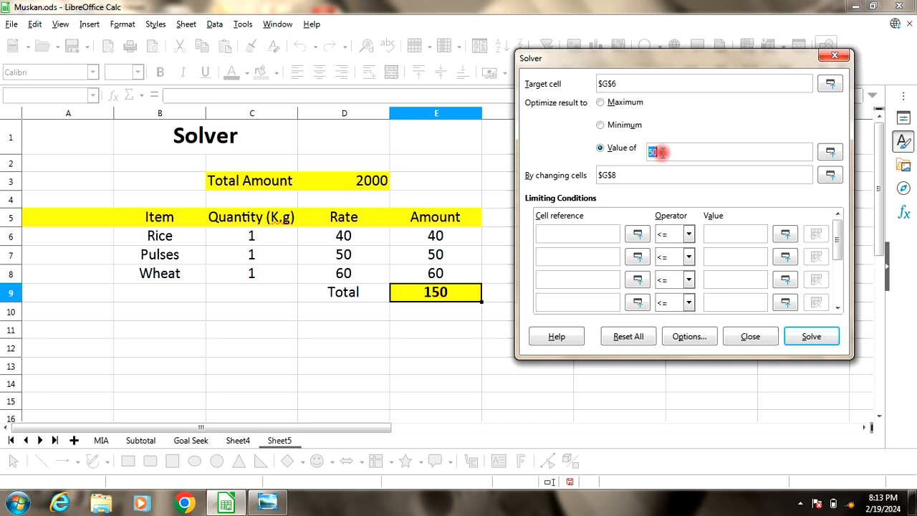
key(BackSpace)
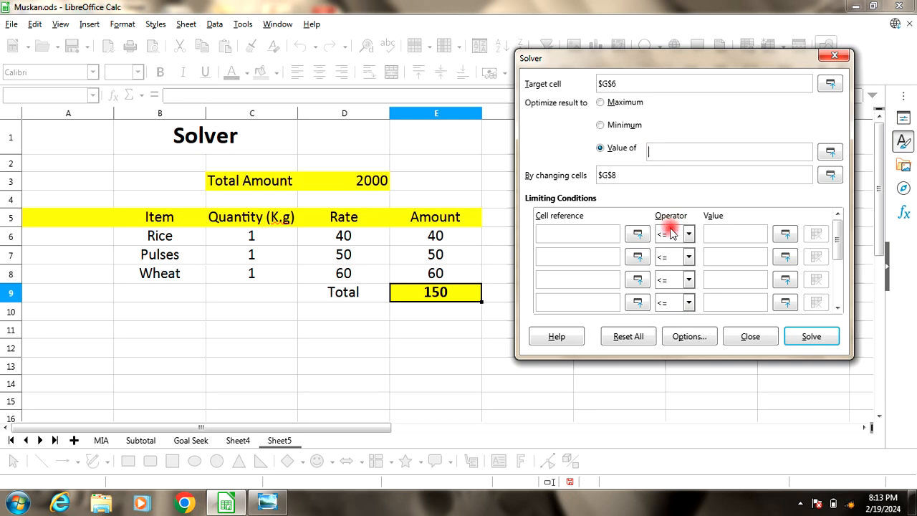
click(829, 152)
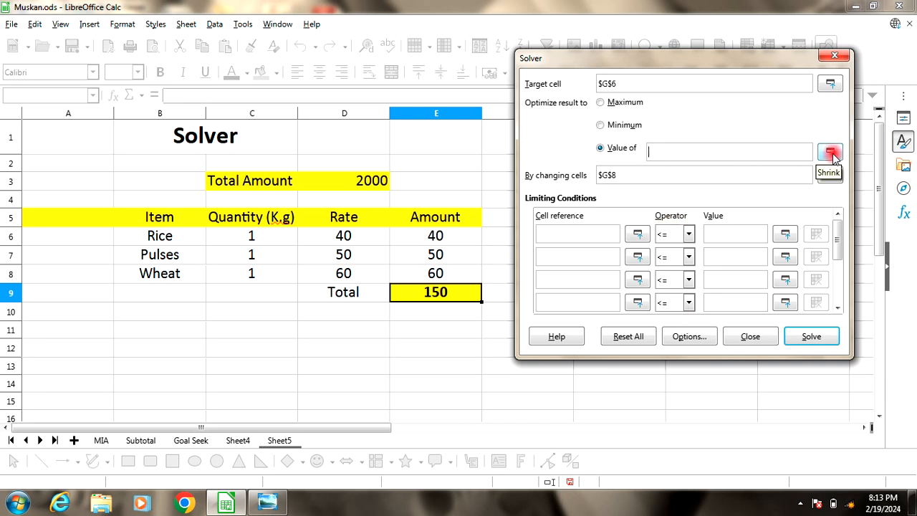
click(362, 185)
click(705, 79)
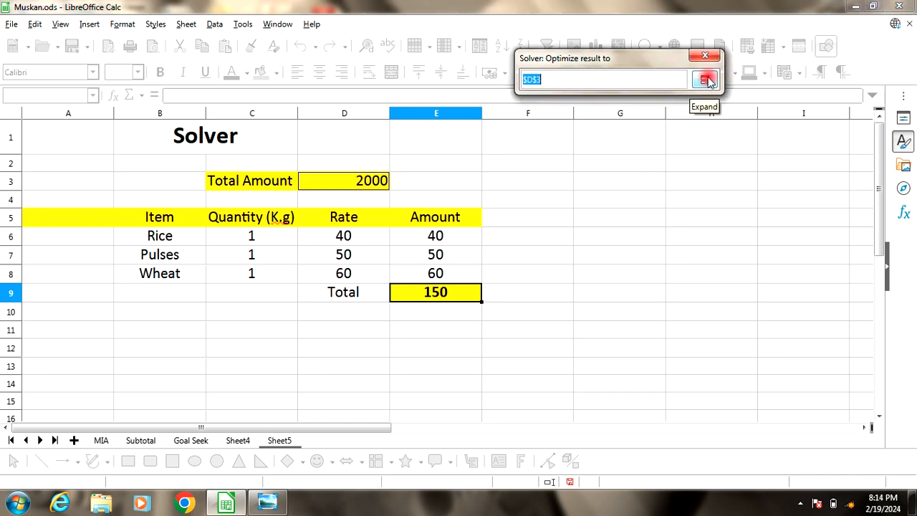
click(636, 176)
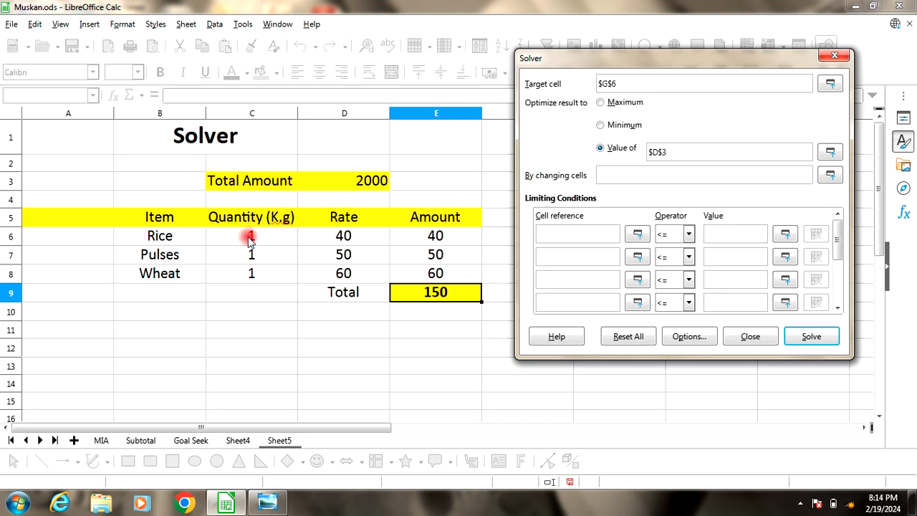
drag(248, 239, 248, 271)
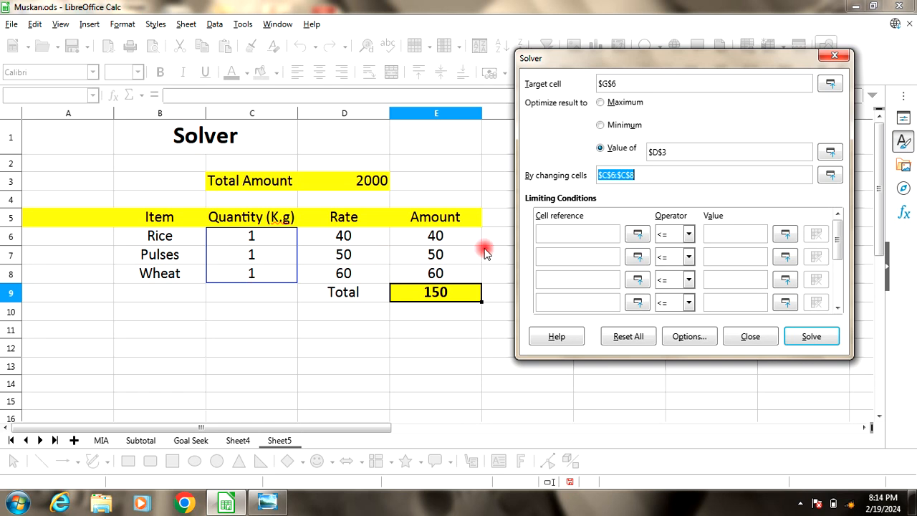
Add a limiting condition that requires the rice quantity in C6 to be => 10.
click(549, 232)
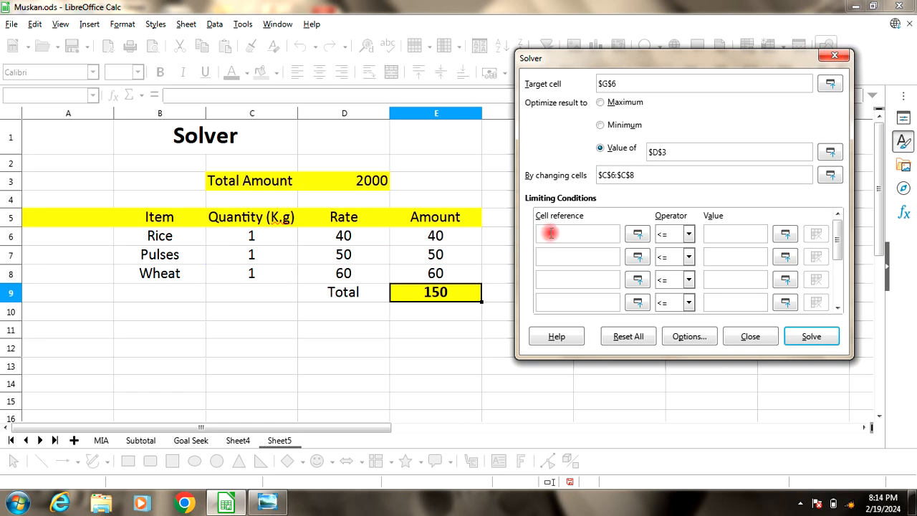
click(687, 234)
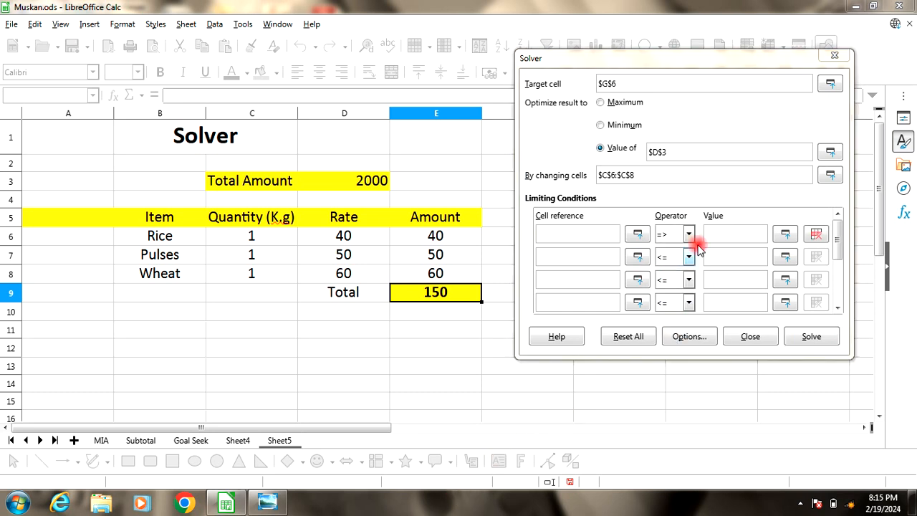
click(548, 235)
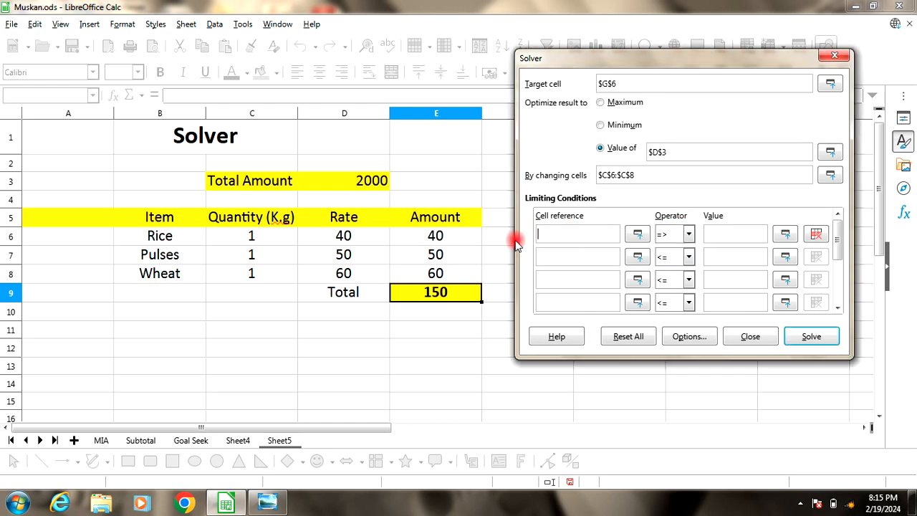
click(261, 240)
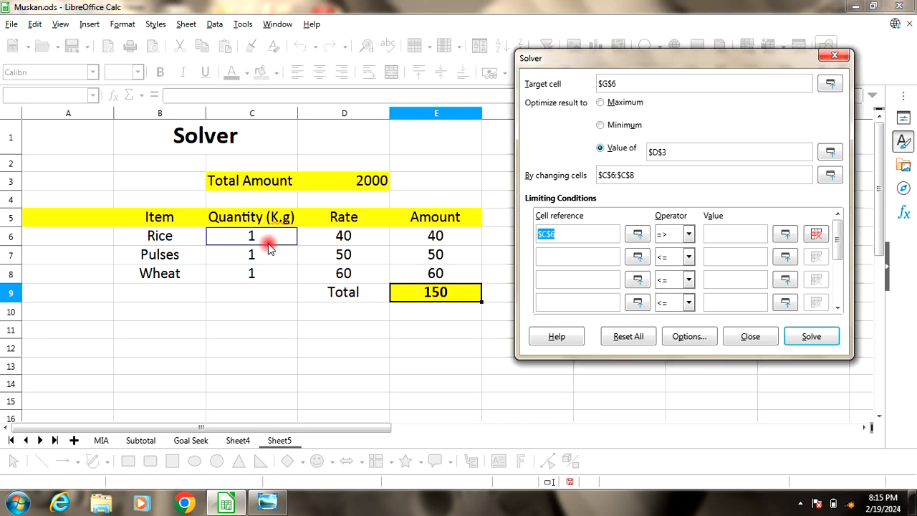
click(688, 235)
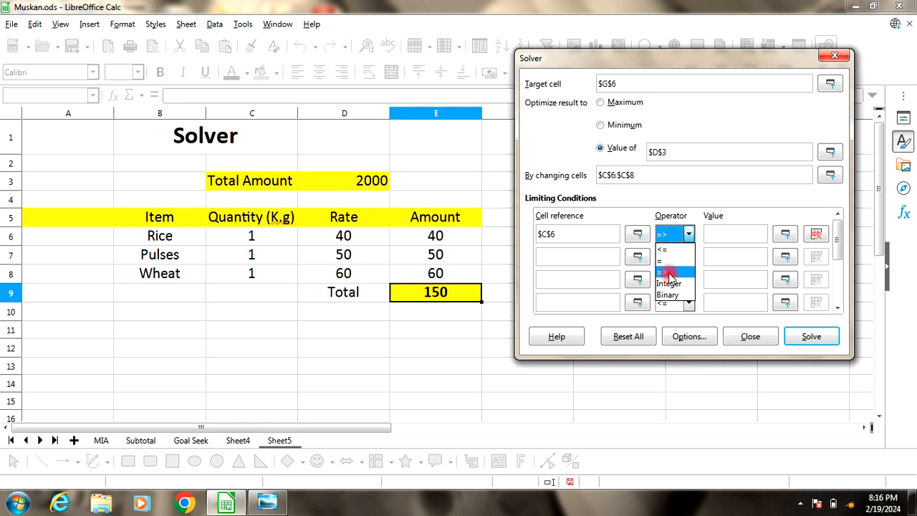
click(668, 273)
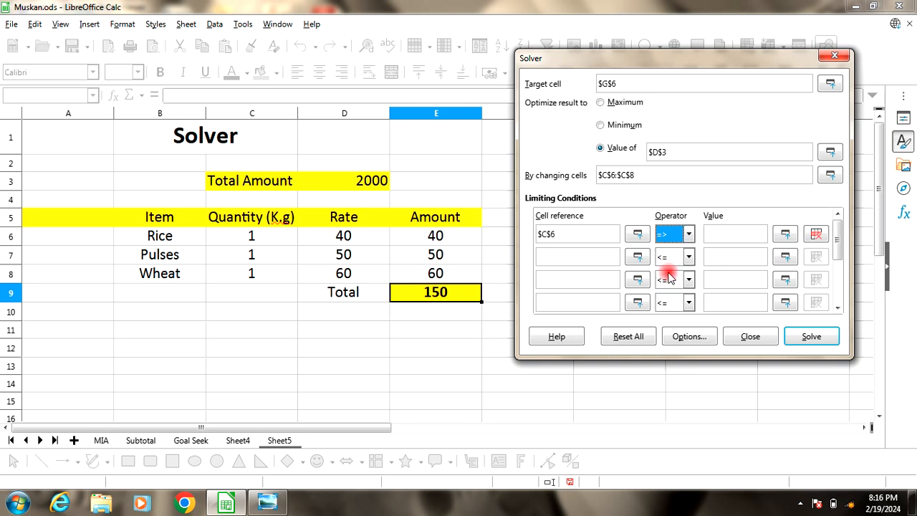
click(718, 236)
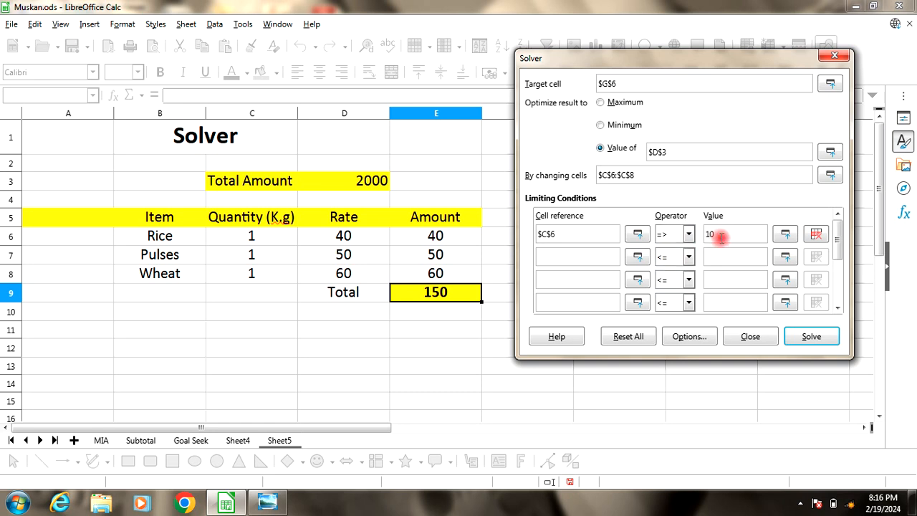
Add a second limiting condition that keeps the pulses quantity in C7 <= 20.
click(244, 257)
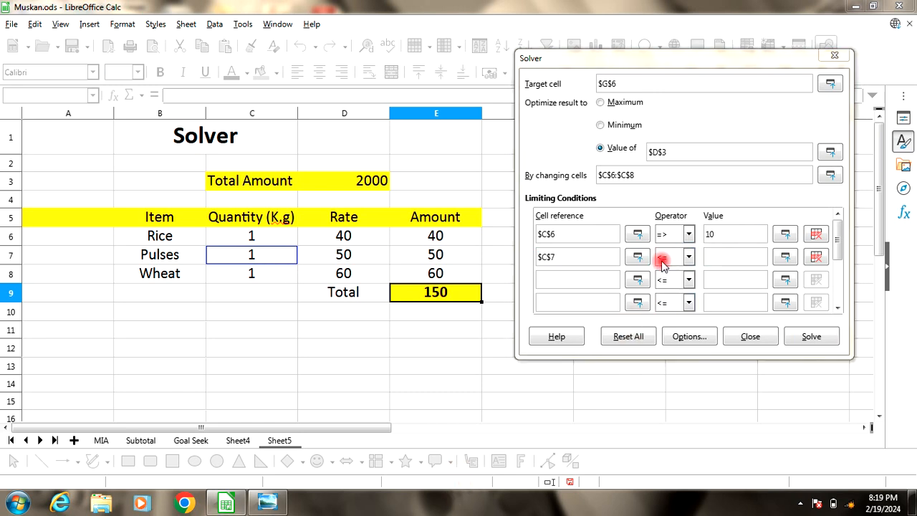
click(665, 262)
click(660, 276)
click(711, 255)
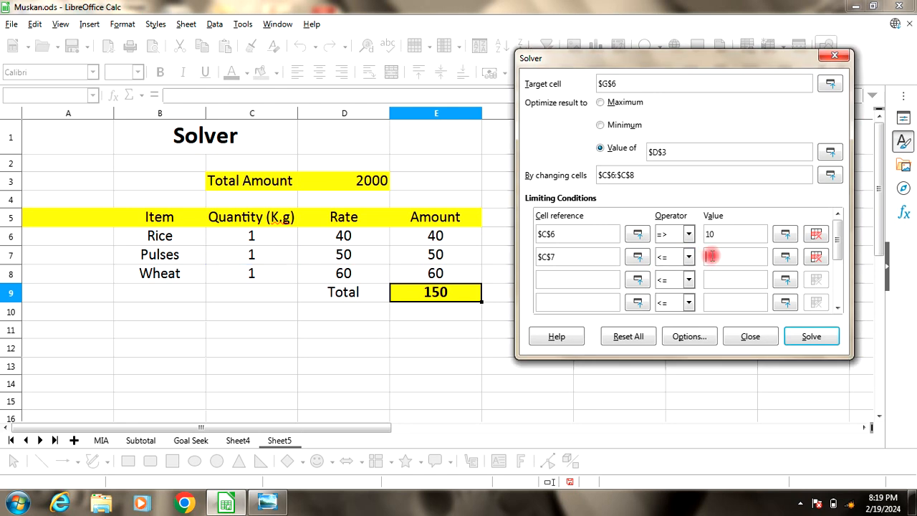
Add a third limiting condition that keeps the wheat quantity in C8 <= 30.
click(548, 283)
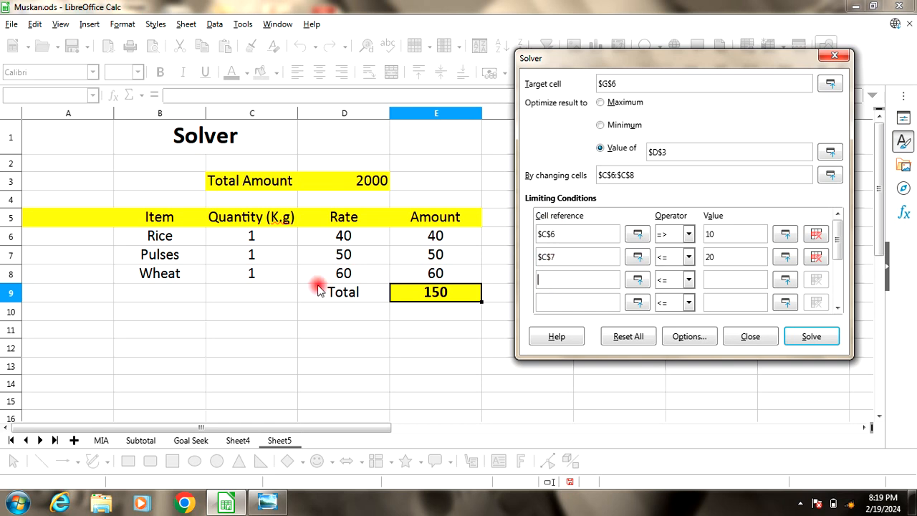
click(250, 273)
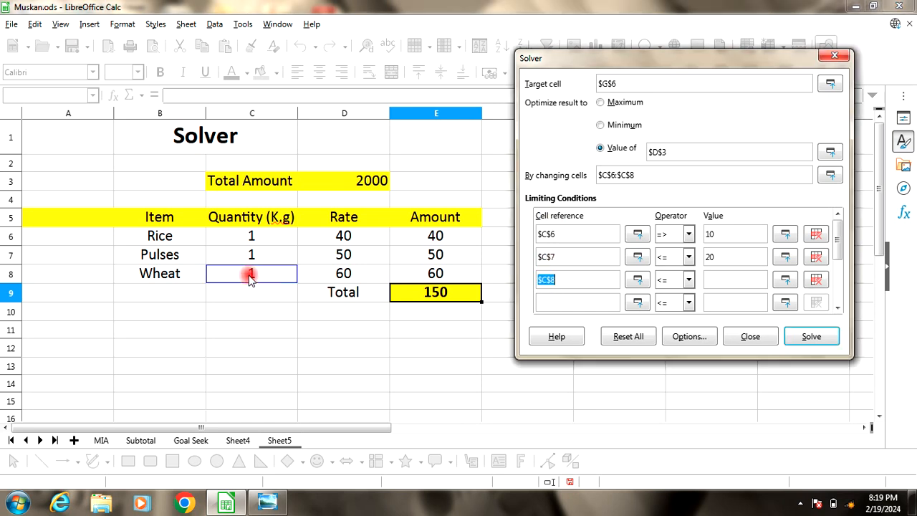
click(715, 280)
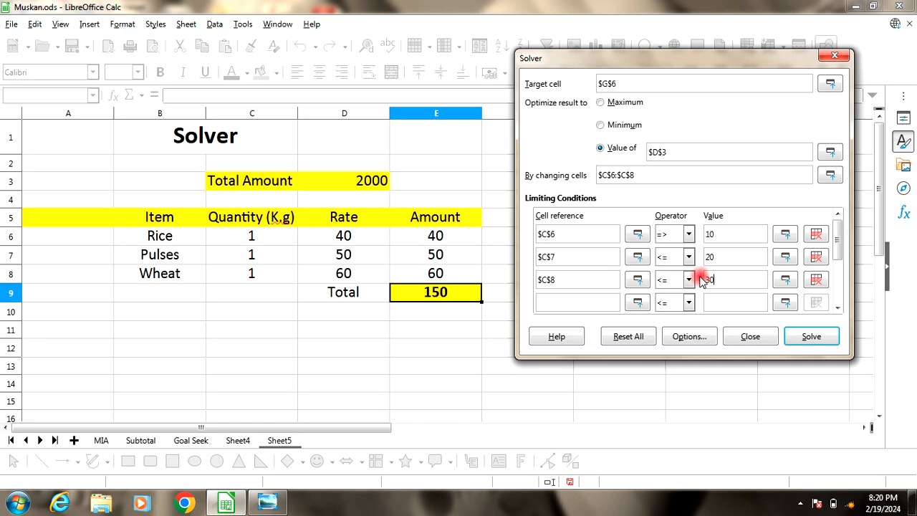
Try to solve with G6 as the target cell and dismiss the solving result.
click(812, 340)
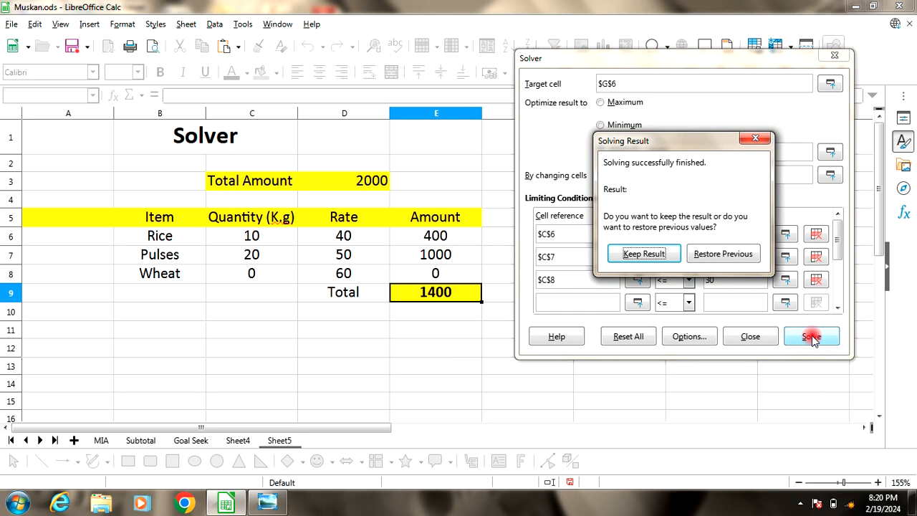
click(644, 255)
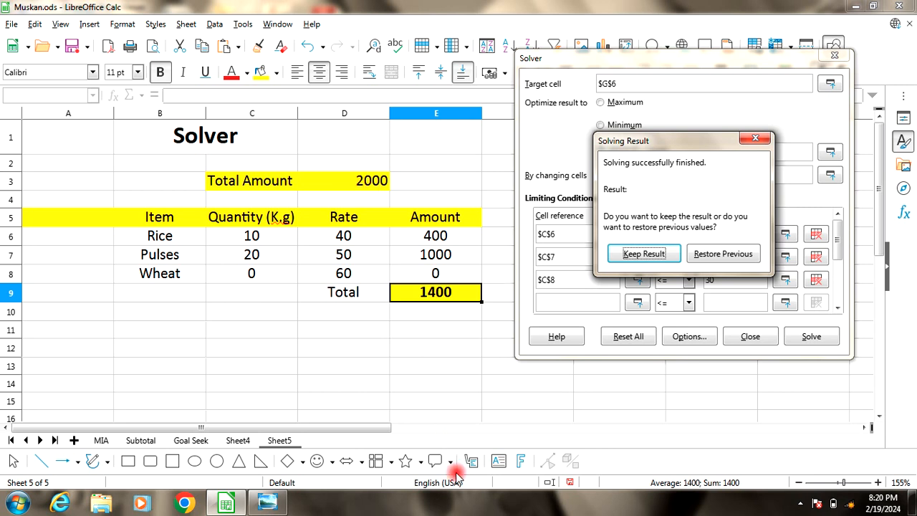
key(Escape)
Solve with total cell E9 as the target cell and keep the calculated quantities.
click(810, 335)
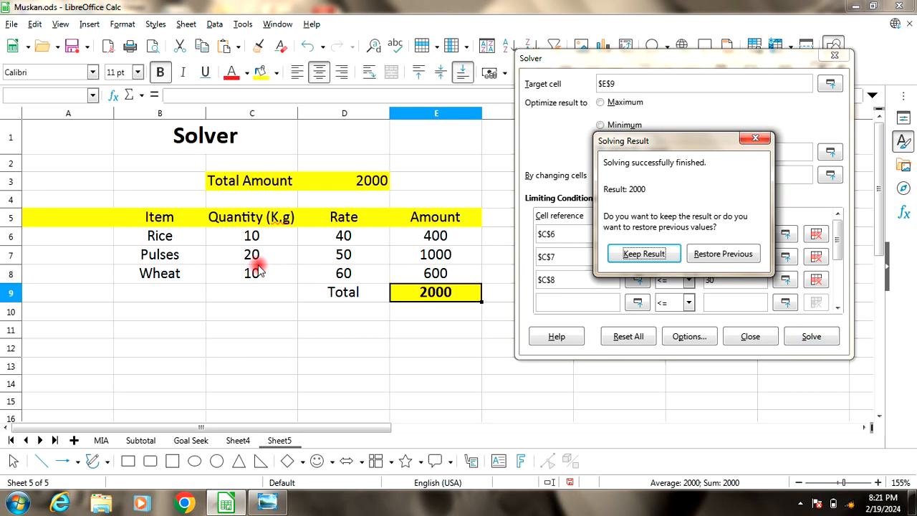
click(643, 255)
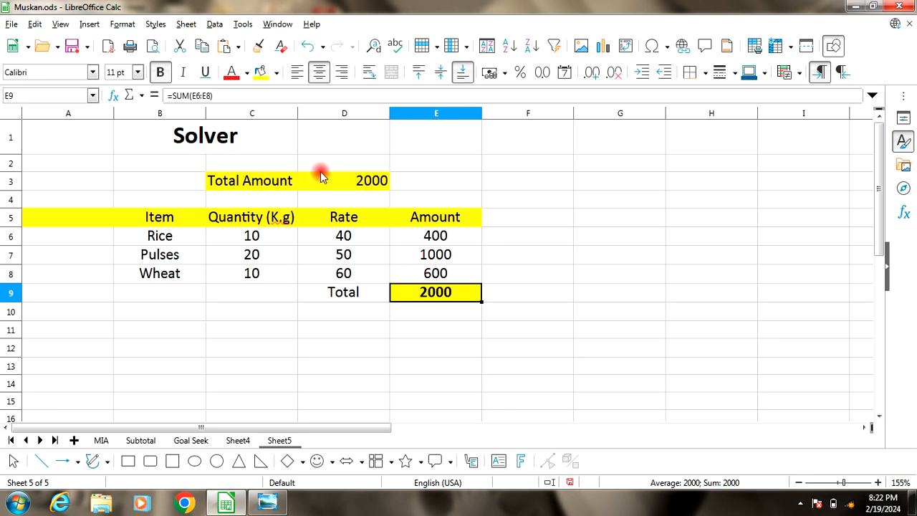
key(ctrl+s)
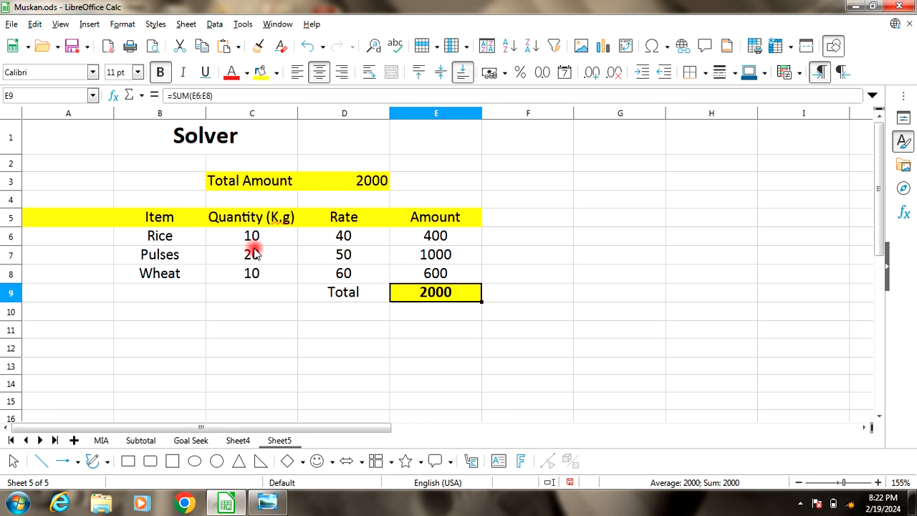
click(265, 318)
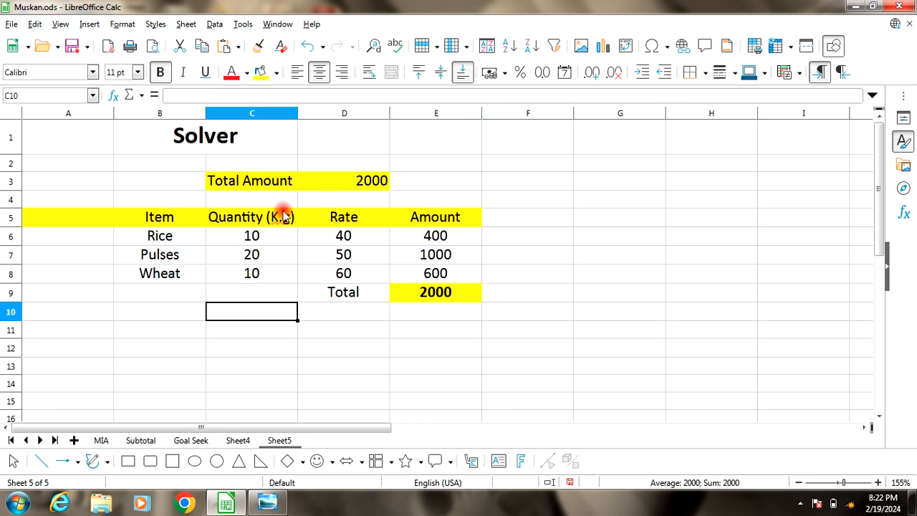
click(238, 25)
mouse_move(275, 233)
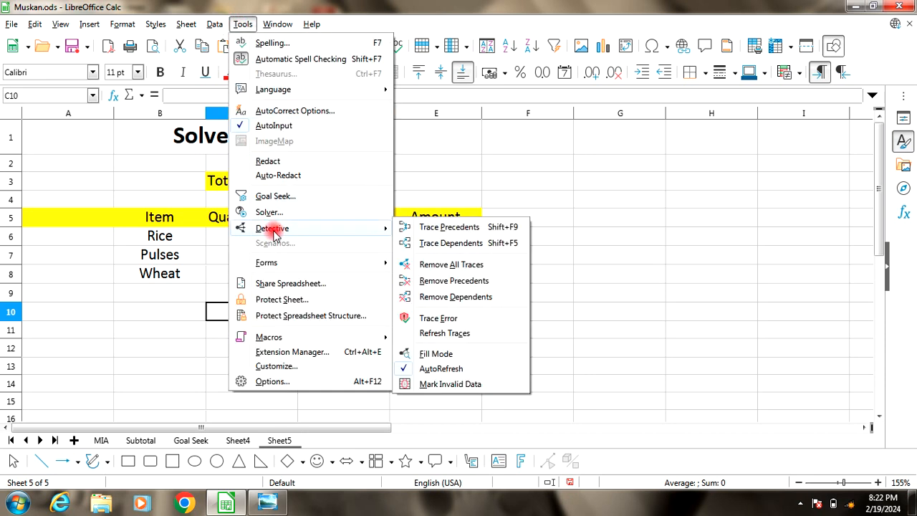
click(125, 393)
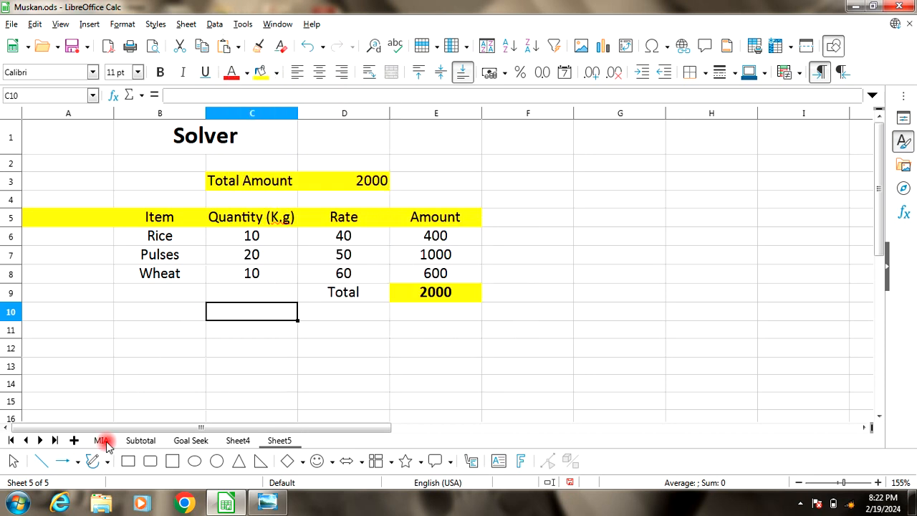
Delete the leftover formula from cell F15 on the MIA sheet.
click(100, 442)
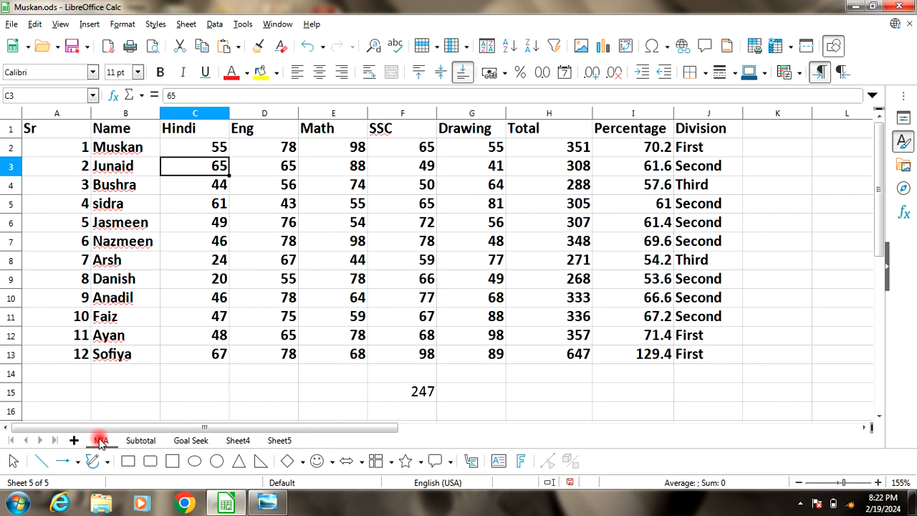
click(405, 397)
key(Delete)
click(362, 391)
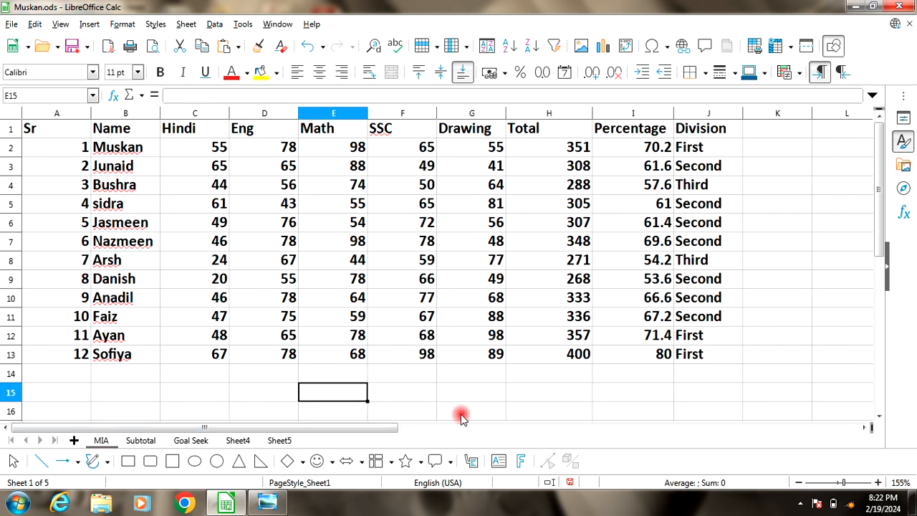
click(242, 24)
mouse_move(276, 229)
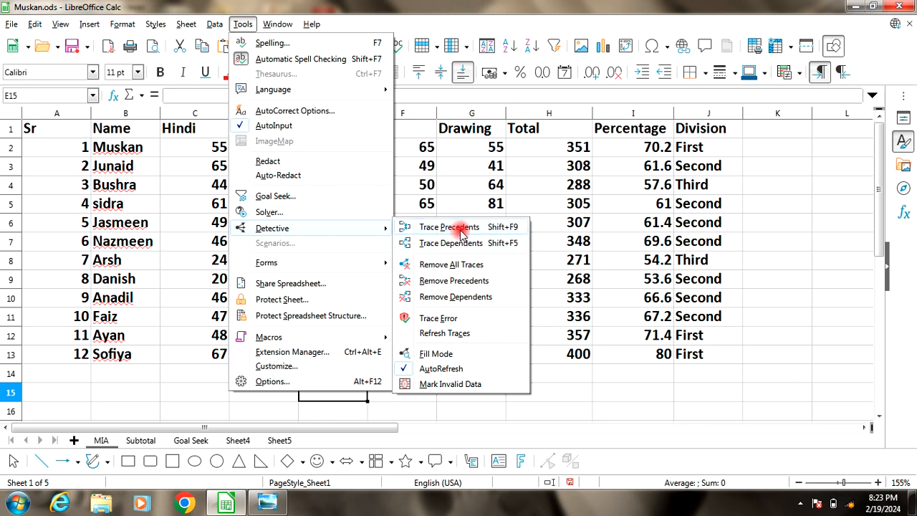
click(561, 382)
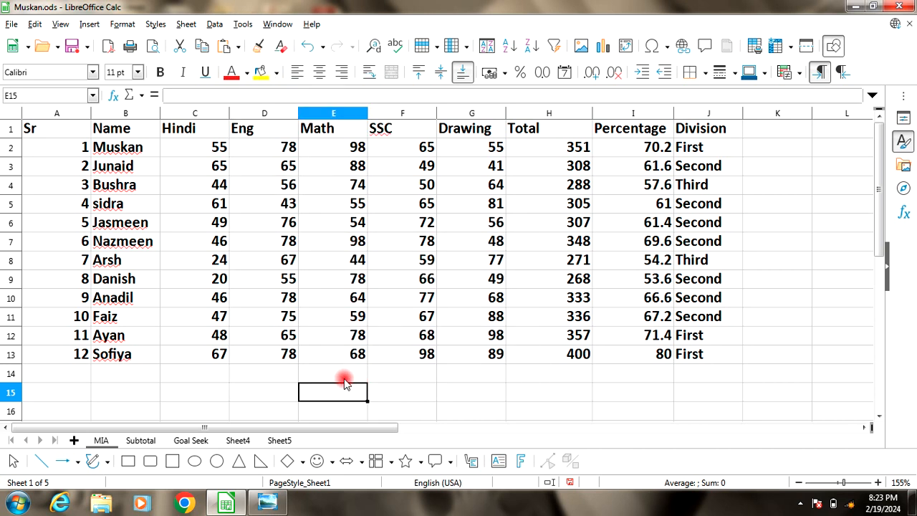
Enter the formula =C2+C5+D5+E7 in cell E15 below the marks table.
text(=)
click(209, 154)
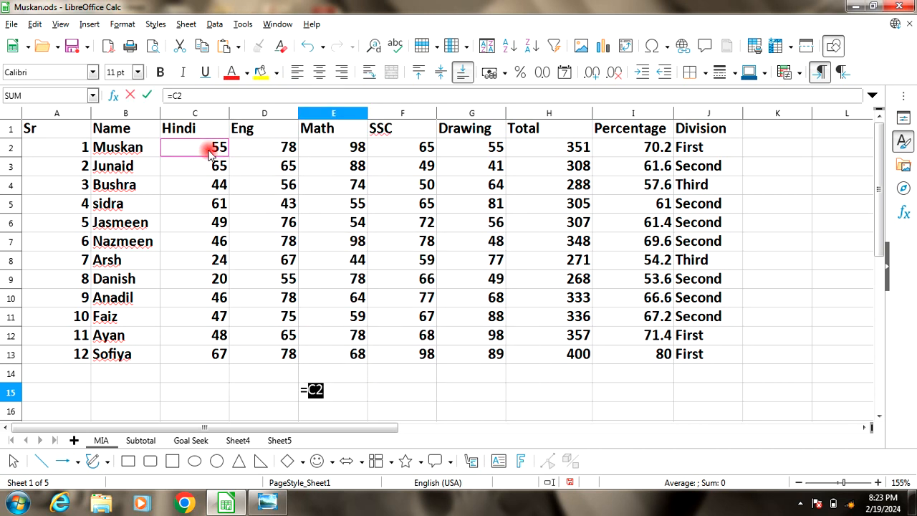
click(197, 205)
click(273, 204)
text(+)
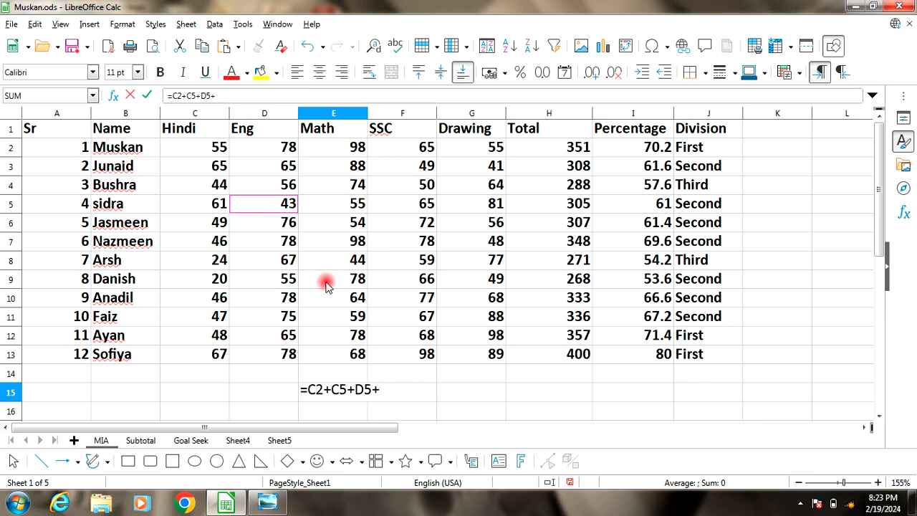
click(344, 241)
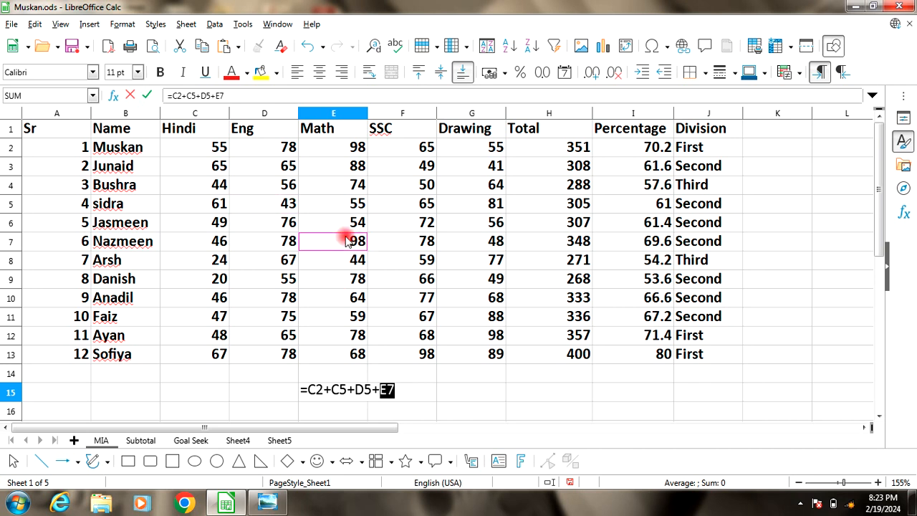
key(Return)
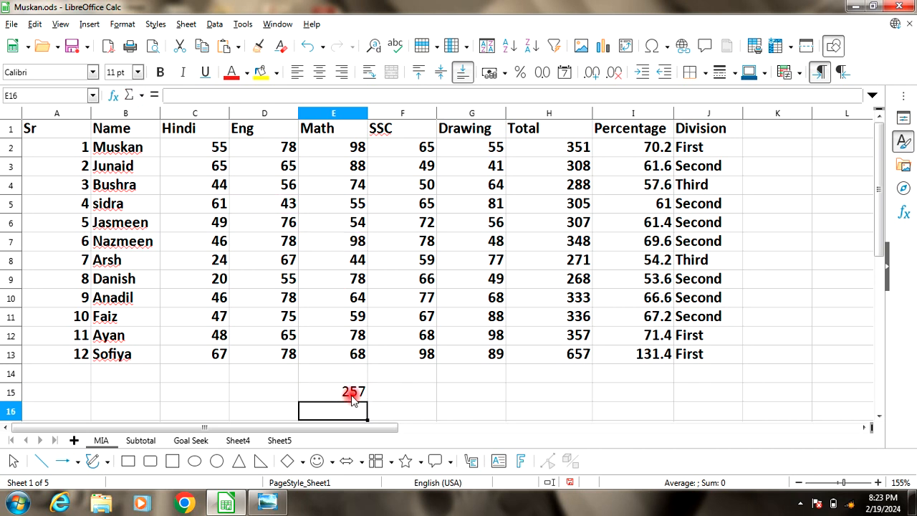
Trace the precedents of the sum formula in E15 with the Detective.
click(345, 393)
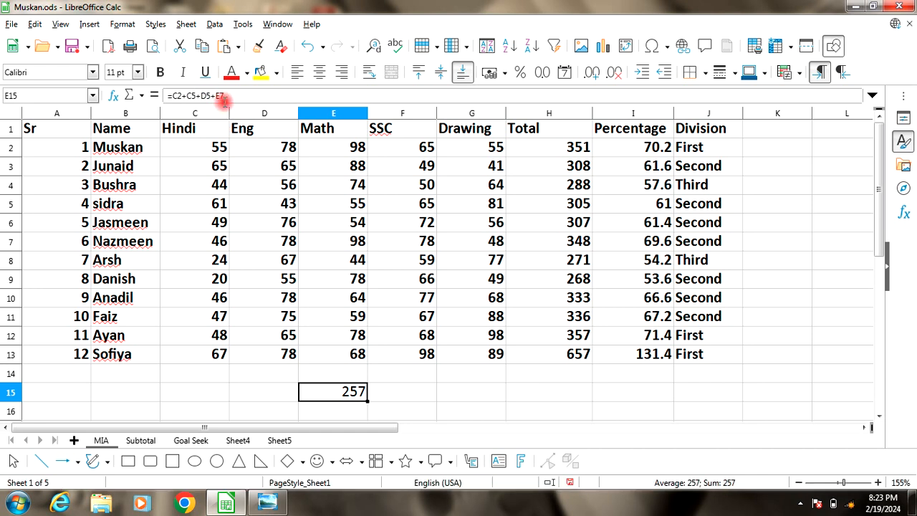
click(245, 25)
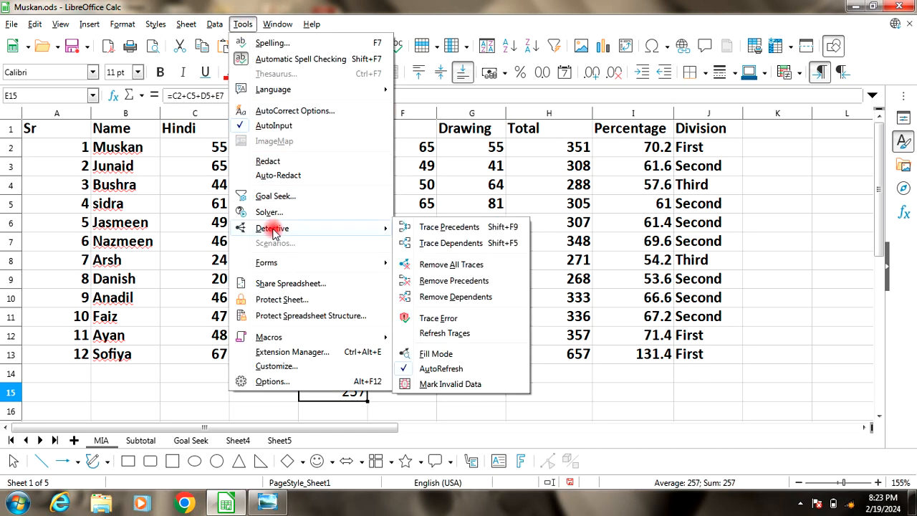
click(451, 228)
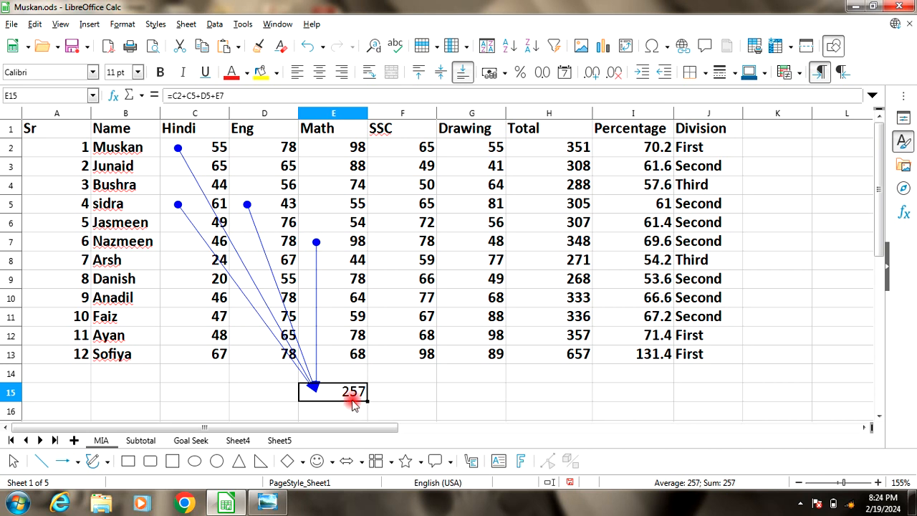
Remove the precedent trace arrows from cell E15.
click(243, 24)
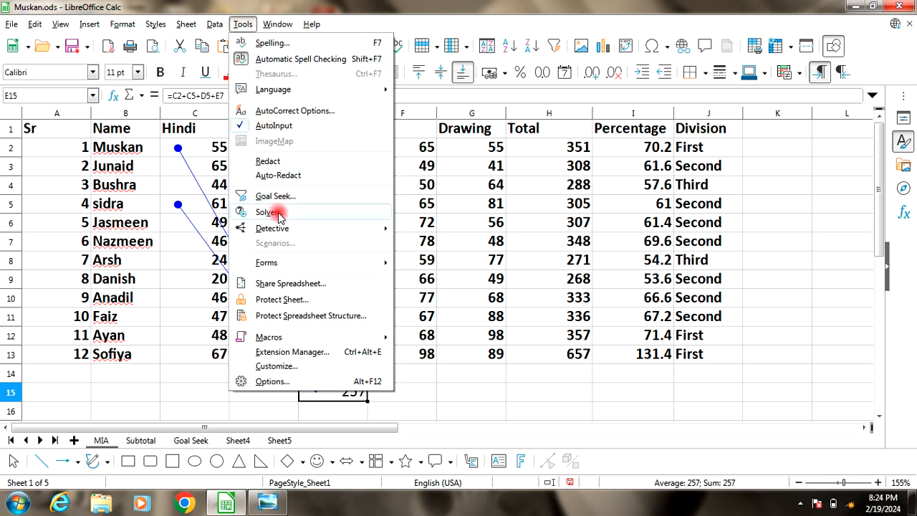
mouse_move(282, 229)
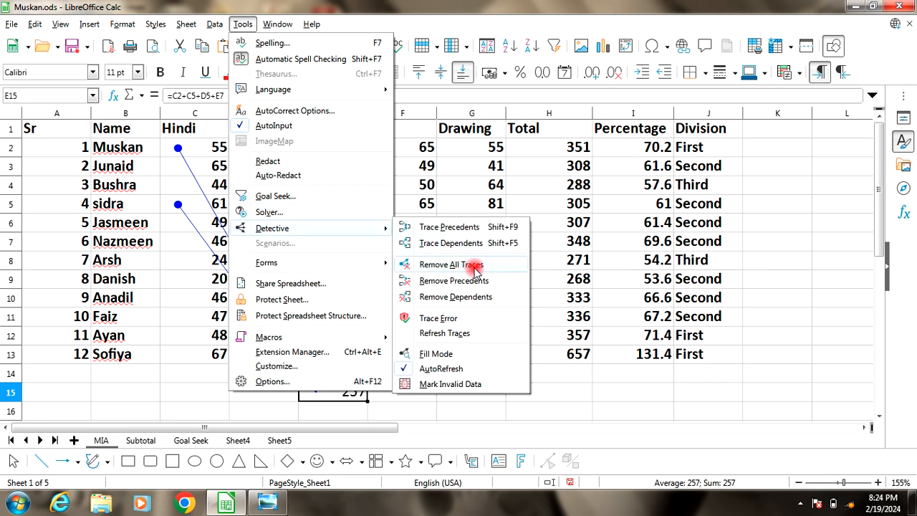
click(458, 285)
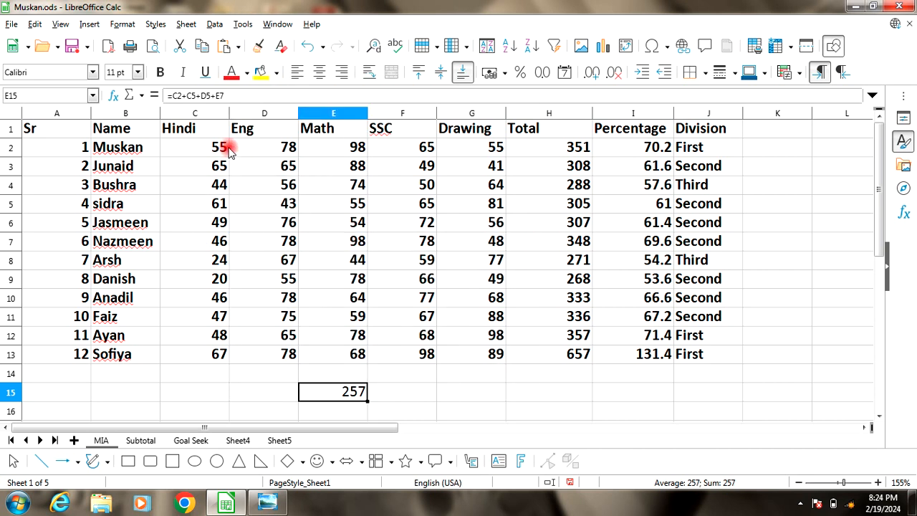
Trace the dependents of the first student's Hindi mark in C2.
click(206, 152)
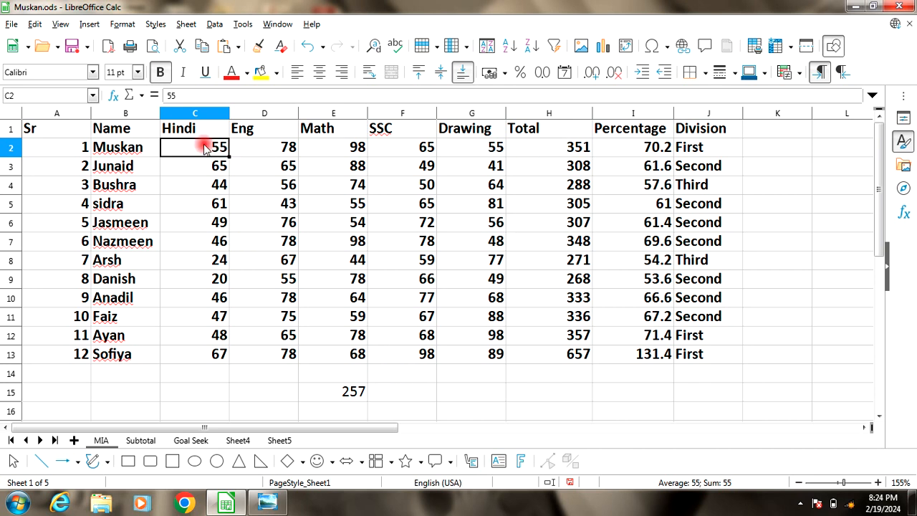
click(243, 24)
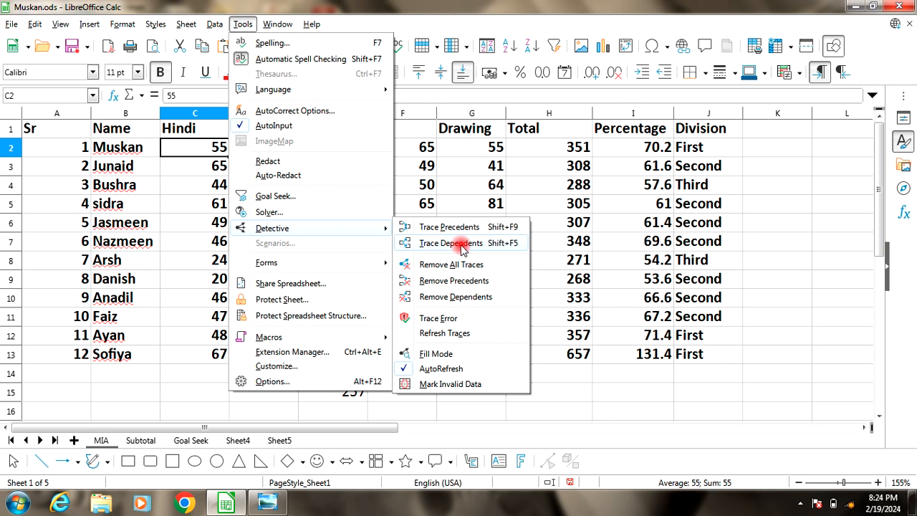
click(461, 247)
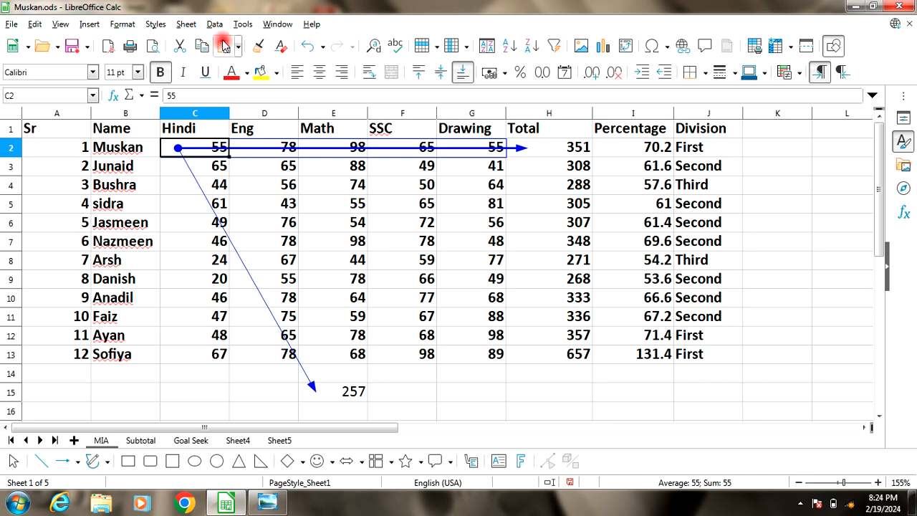
Remove the dependent trace arrows from cell C2.
click(242, 24)
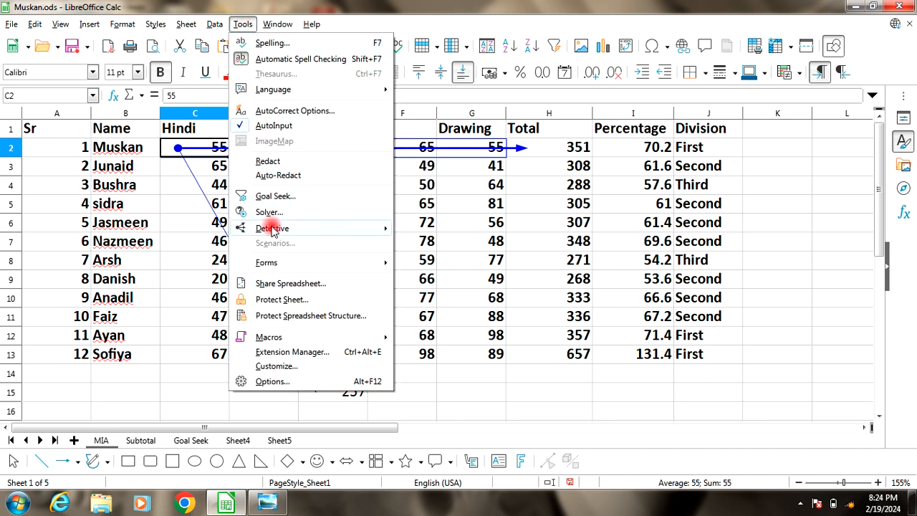
mouse_move(272, 229)
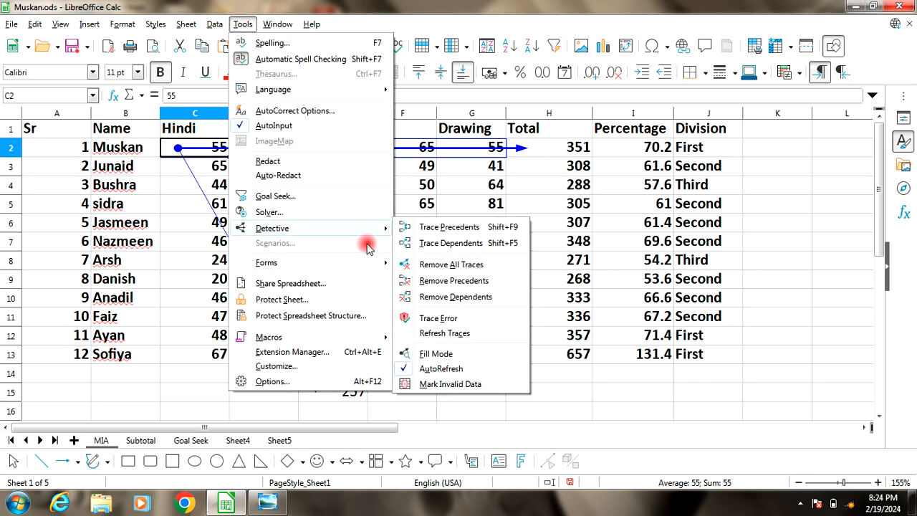
click(436, 297)
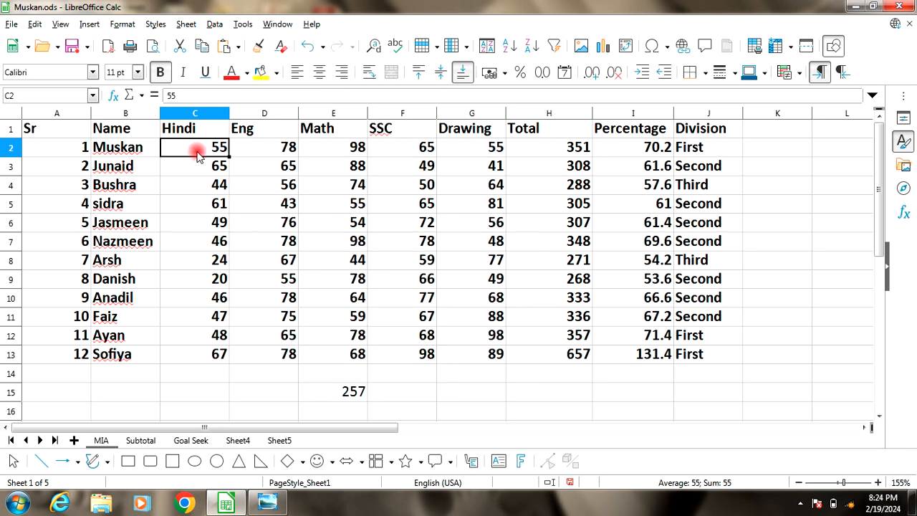
Set the first student's Hindi mark in C2 to 60.
text(60)
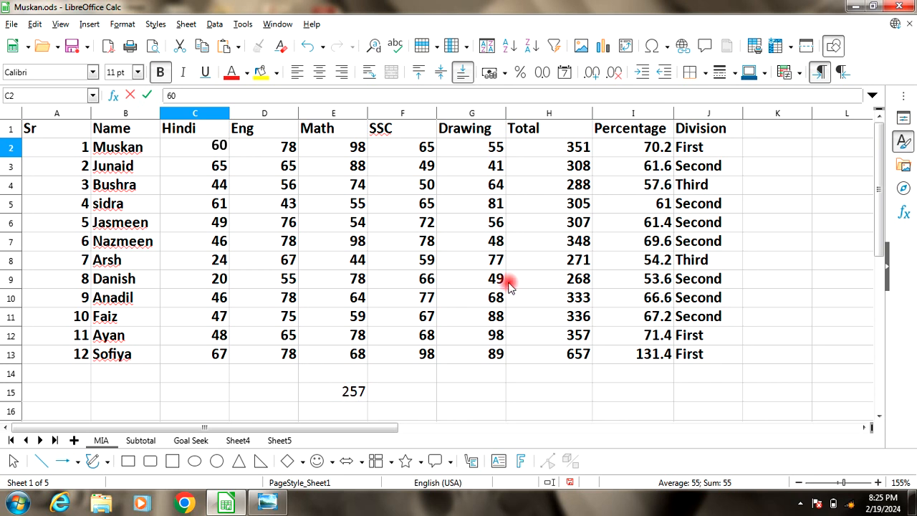
click(552, 186)
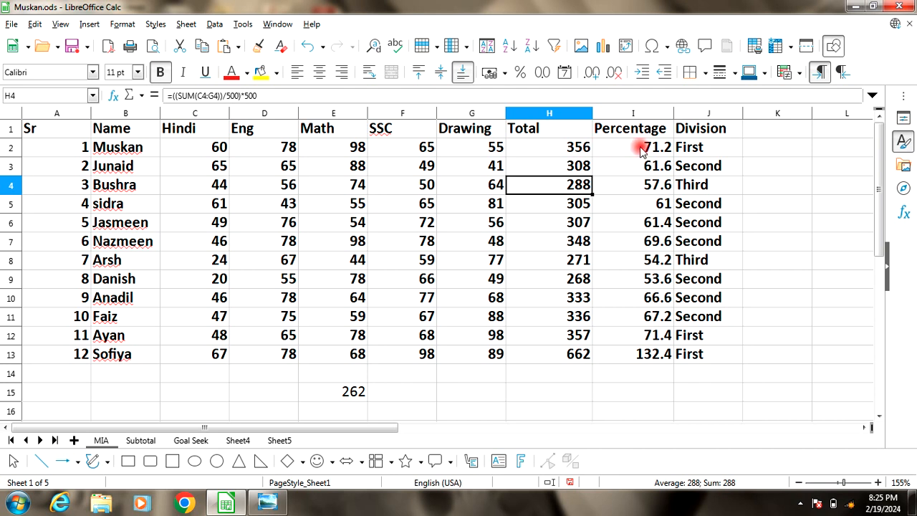
Clear the stray numbers and their sum from range F4:G11 on Sheet4.
click(243, 25)
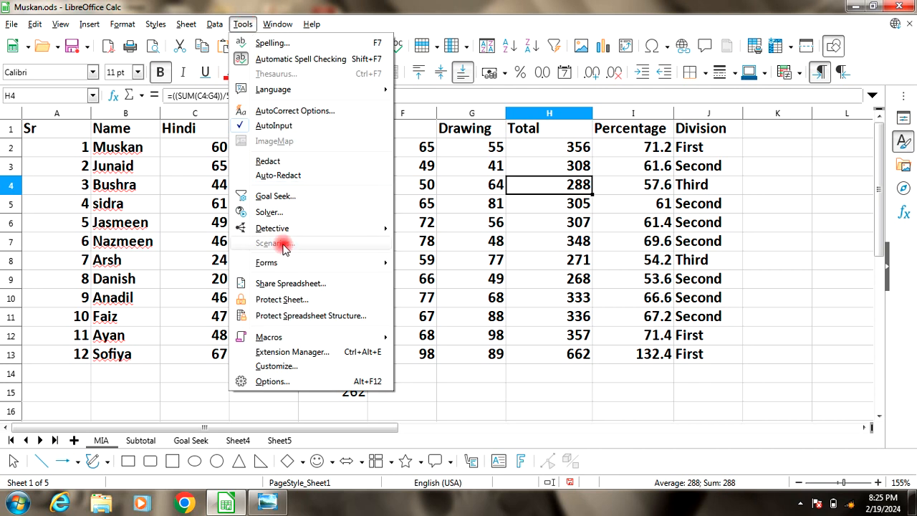
click(240, 442)
click(279, 440)
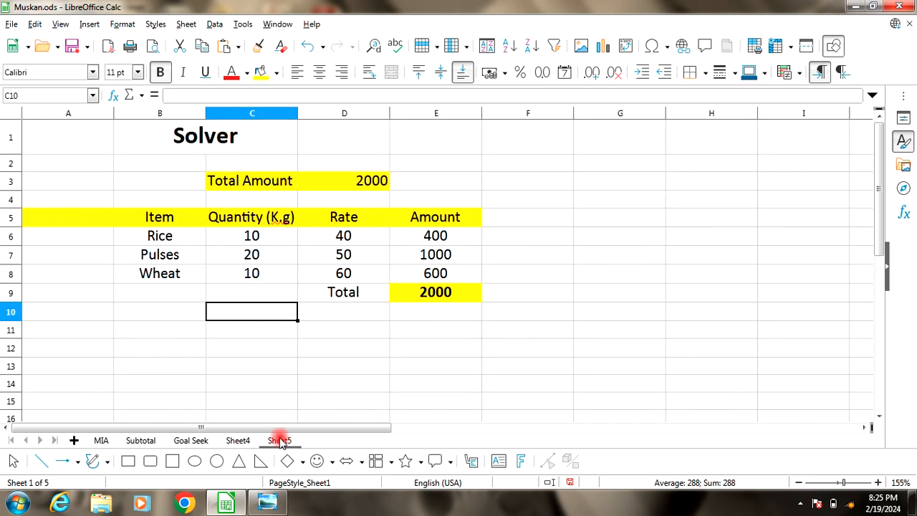
click(241, 440)
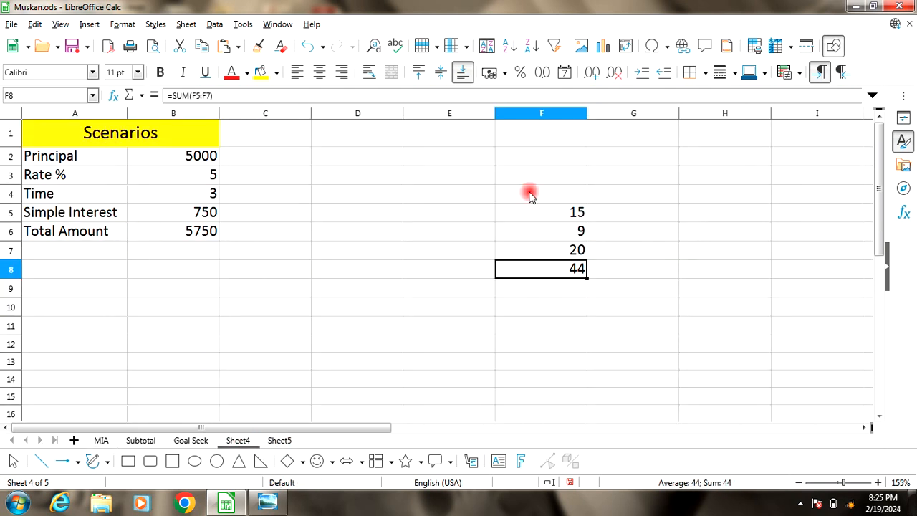
drag(557, 192, 627, 336)
key(Delete)
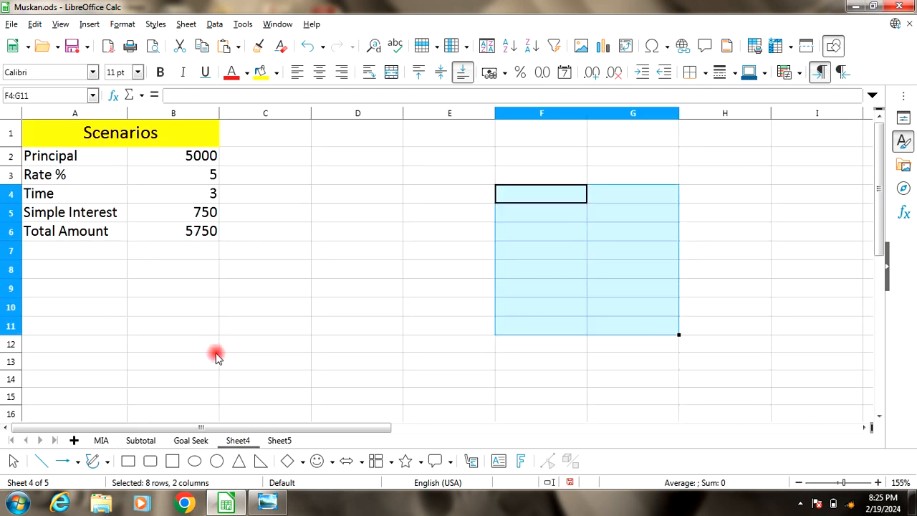
Examine the formulas behind Simple Interest in B5 and Total Amount in B6.
click(205, 324)
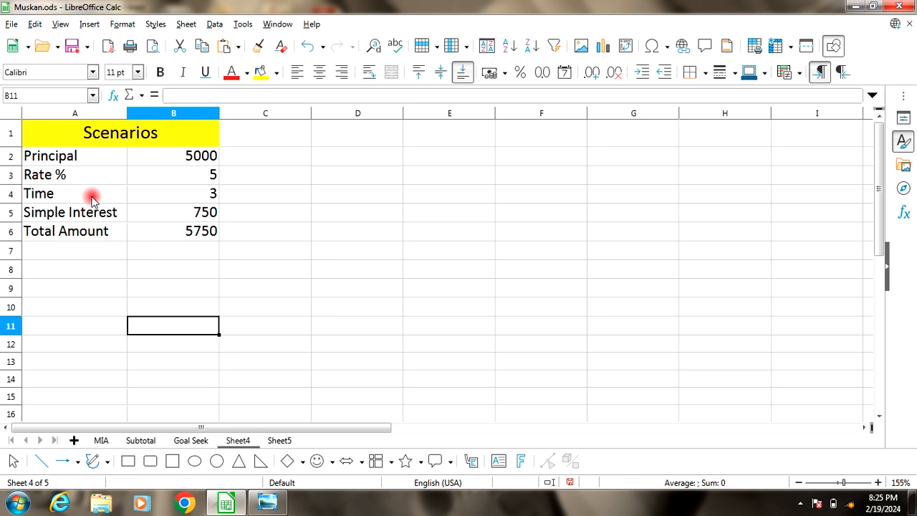
click(187, 214)
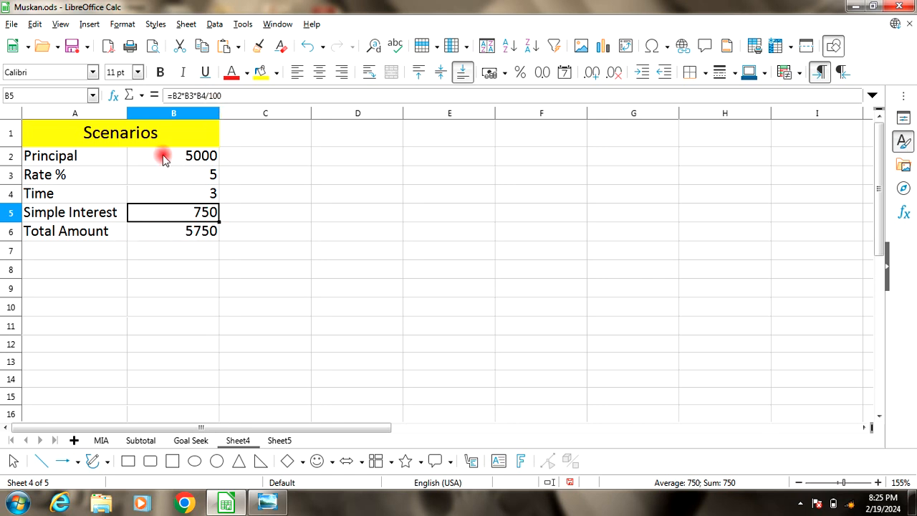
click(199, 232)
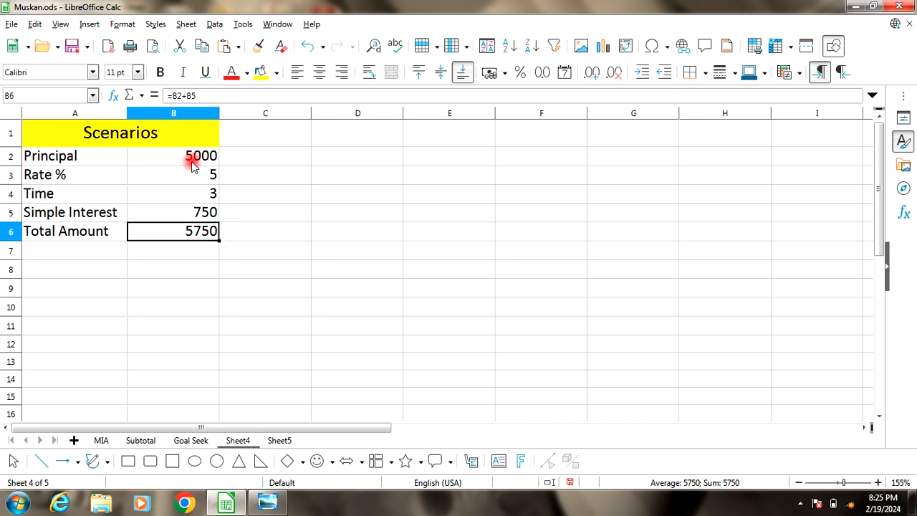
Create a scenario for the Principal, Rate and Time values in B2:B4 with Copy back turned off.
drag(182, 159, 184, 188)
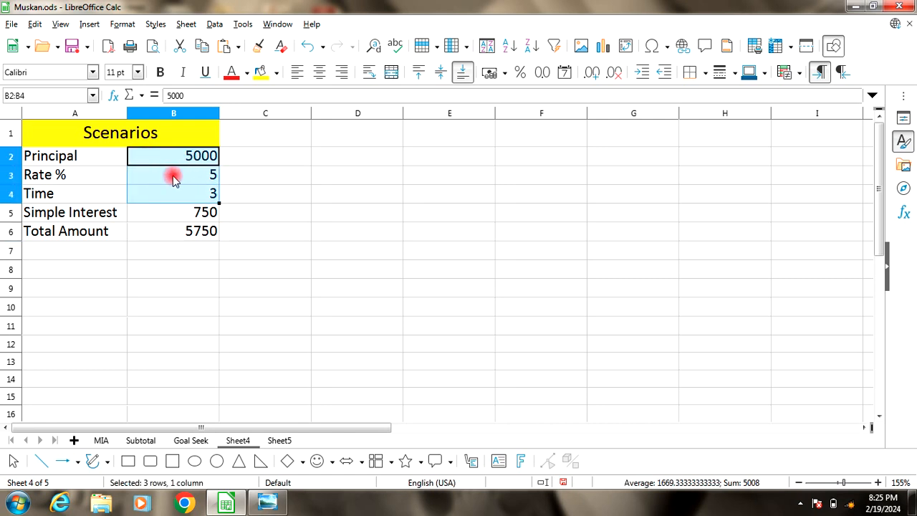
click(242, 25)
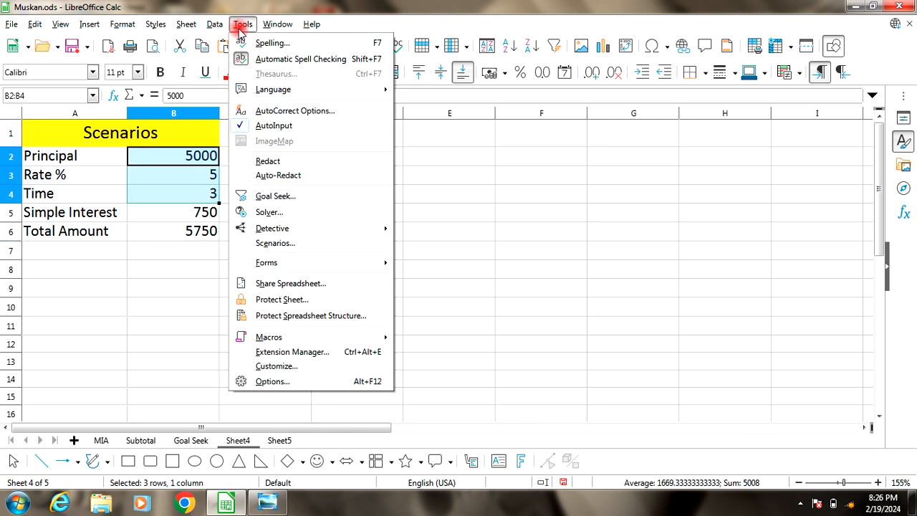
click(272, 244)
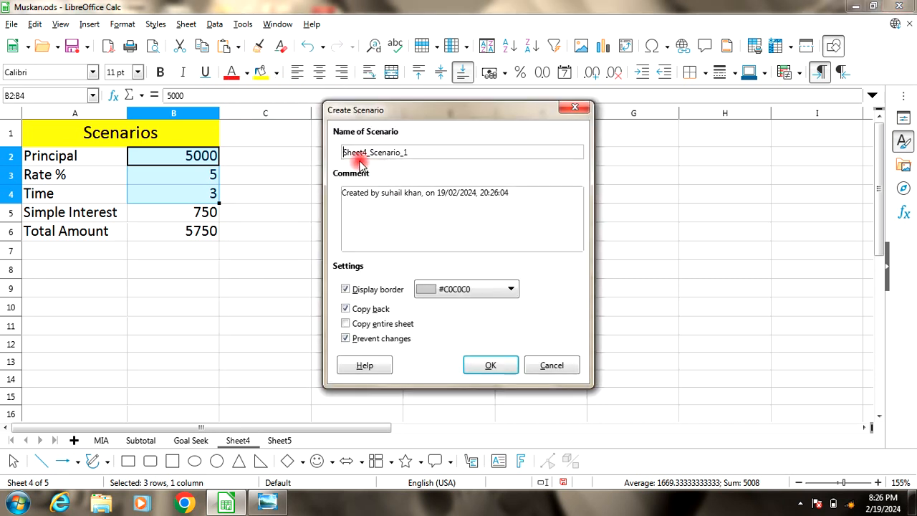
click(408, 154)
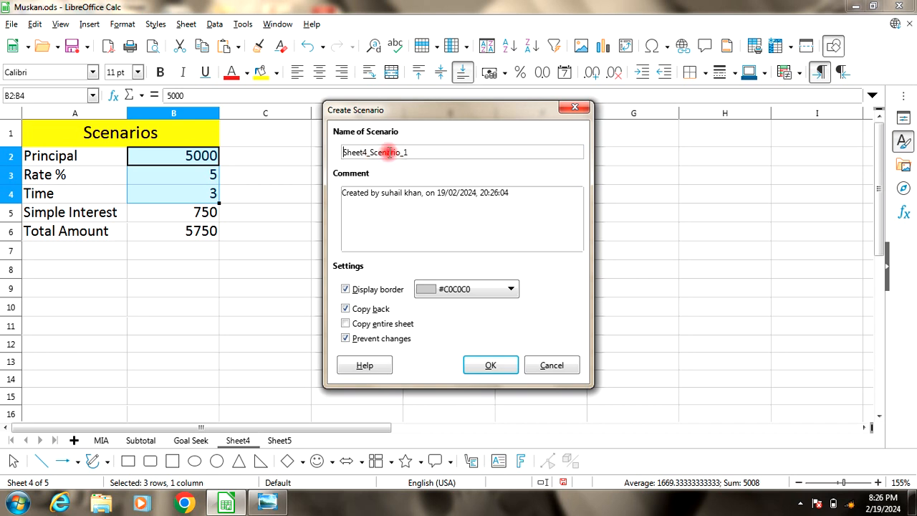
click(346, 308)
click(491, 366)
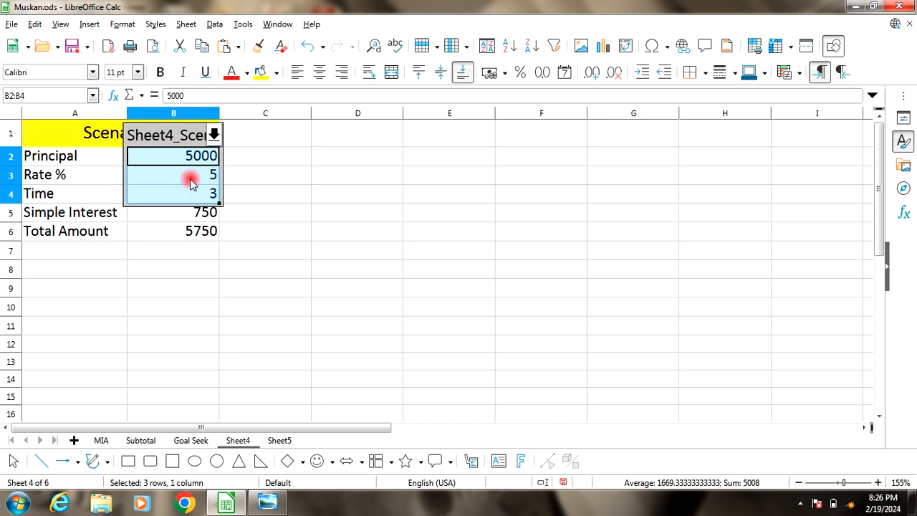
click(250, 173)
Set the Principal in B2 to 6000.
click(202, 161)
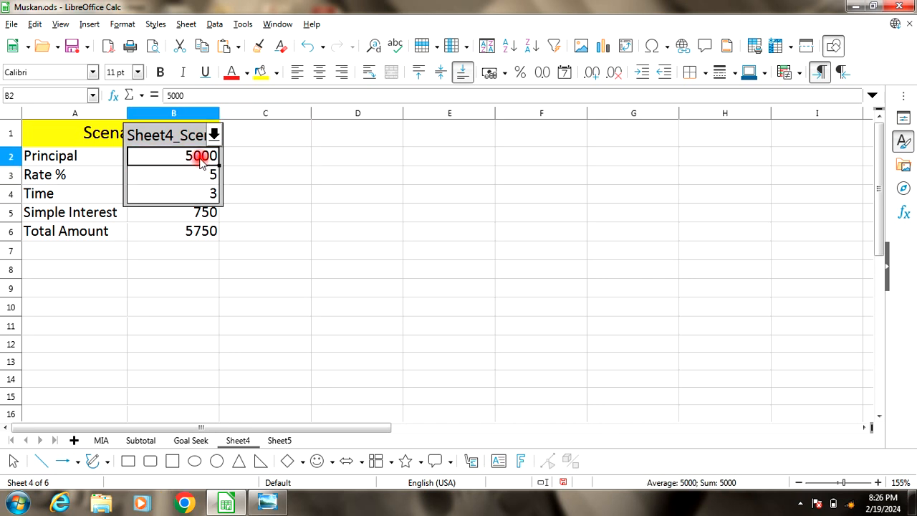
text(6)
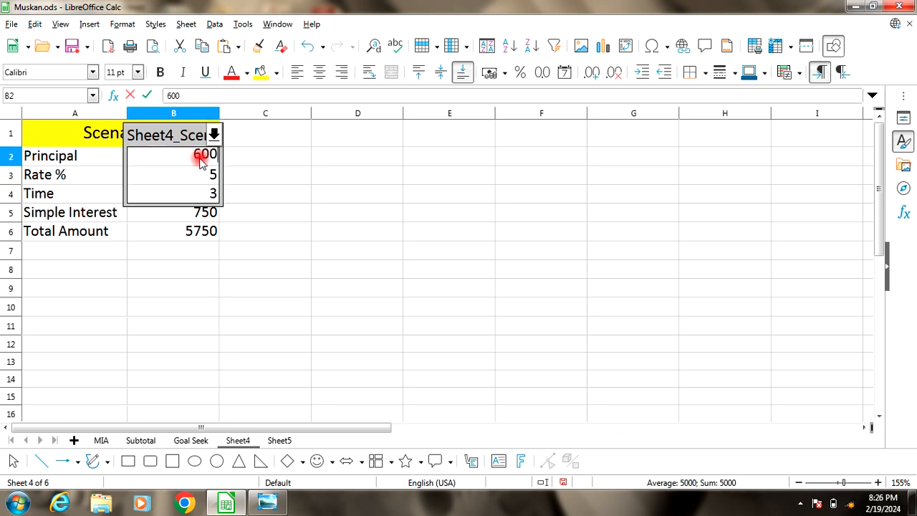
text(000)
click(294, 247)
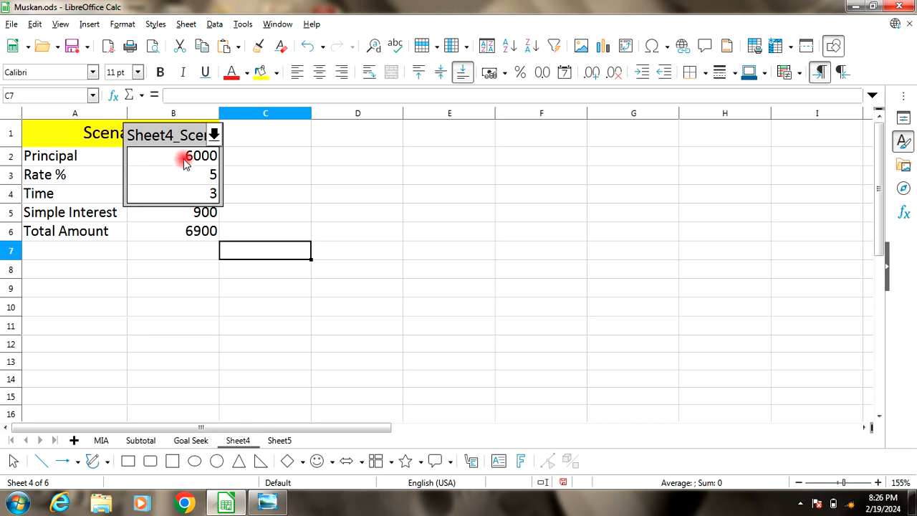
Create a second scenario from B2:B4 for the 6000 principal, with Copy back turned off.
drag(184, 151, 189, 193)
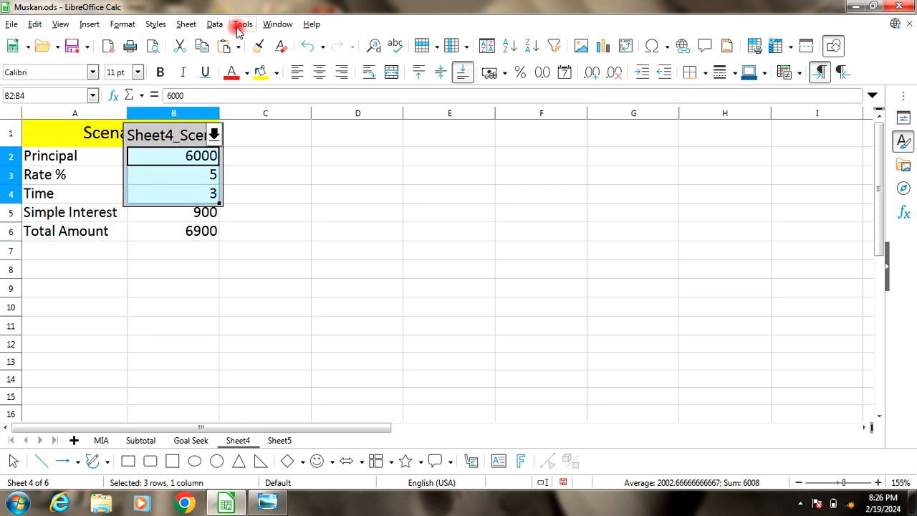
click(242, 23)
click(271, 243)
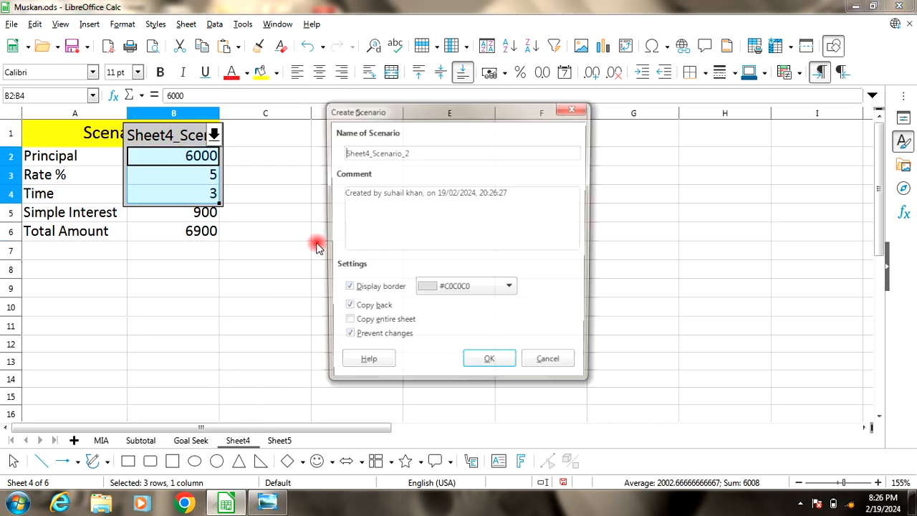
click(346, 308)
click(491, 366)
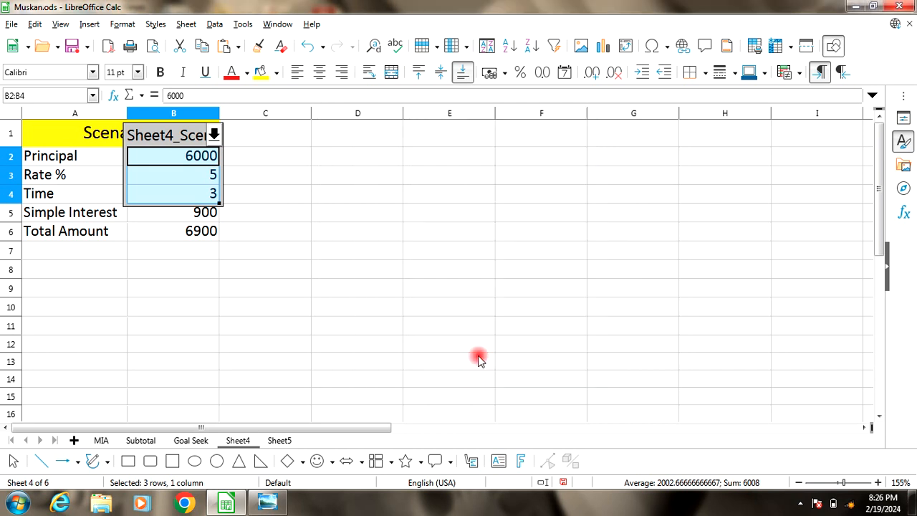
Set the Principal in B2 to 7000.
click(176, 231)
click(186, 159)
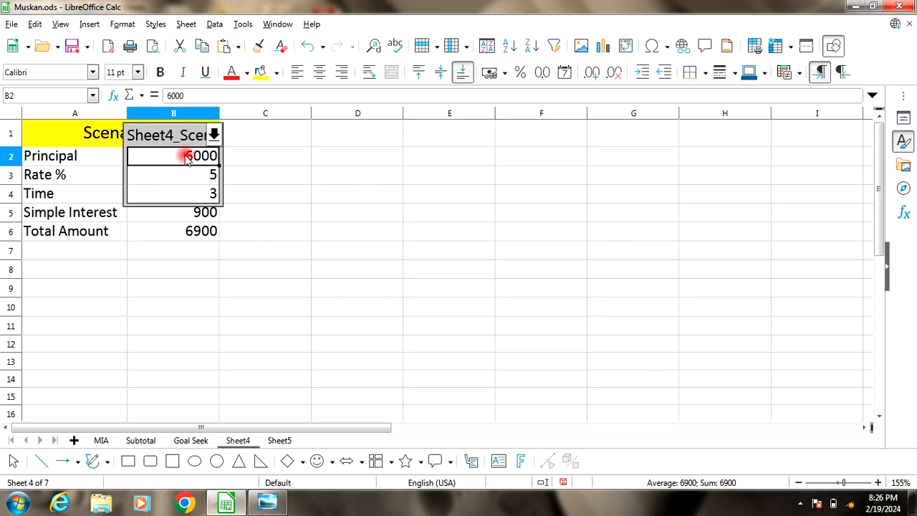
text(7)
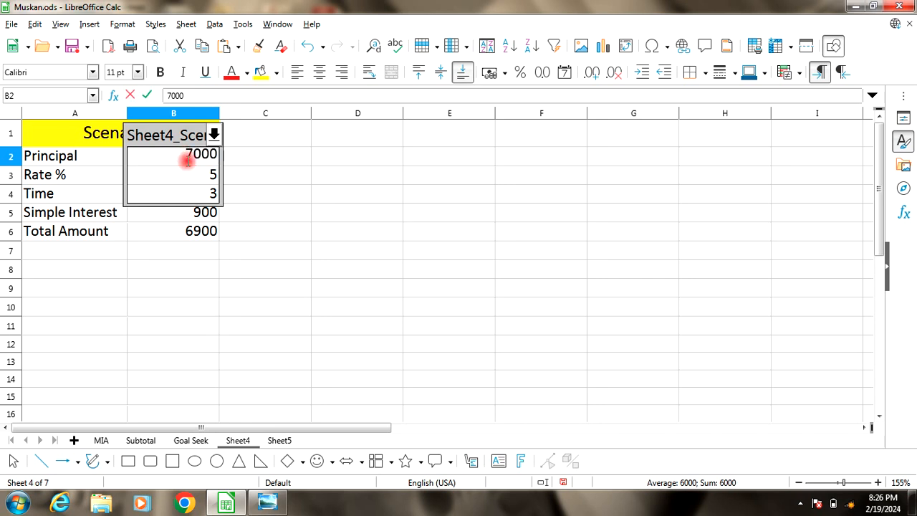
key(Return)
Try to create a third scenario from the whole range A1:B4 with Copy back turned off.
drag(204, 132, 179, 199)
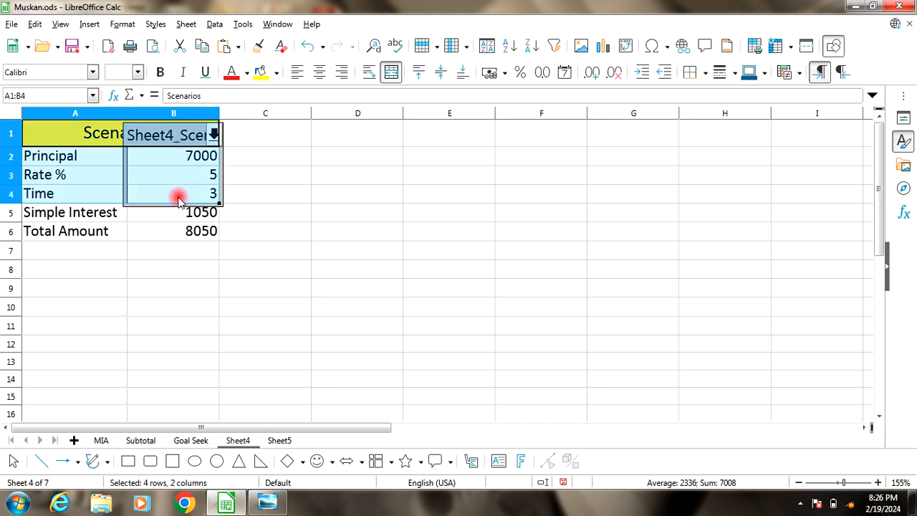
click(243, 24)
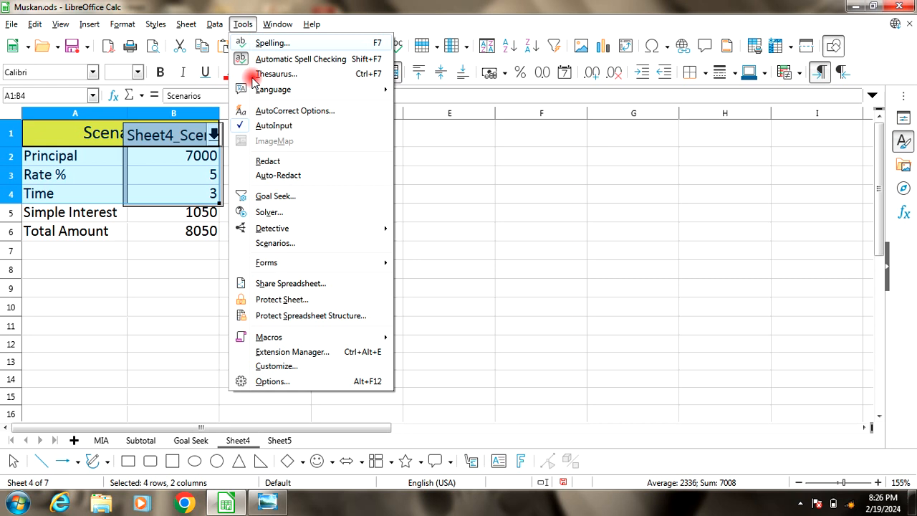
click(270, 246)
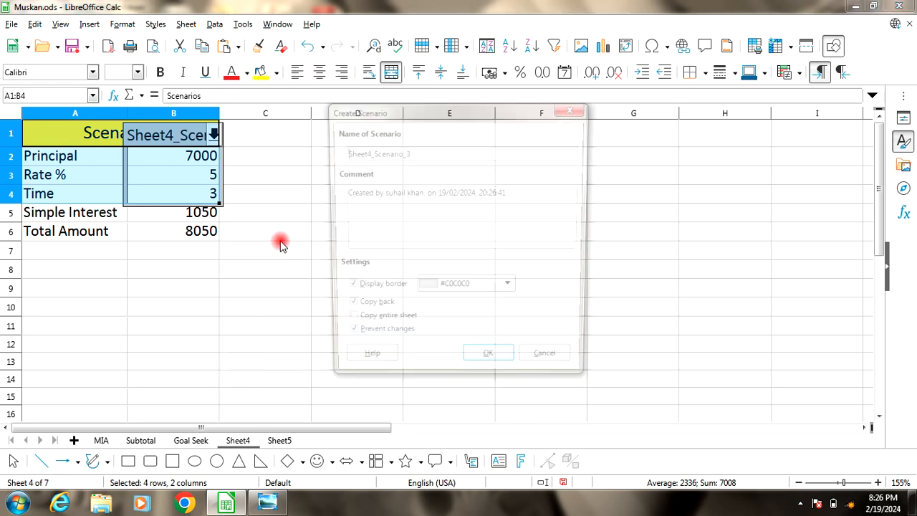
click(345, 309)
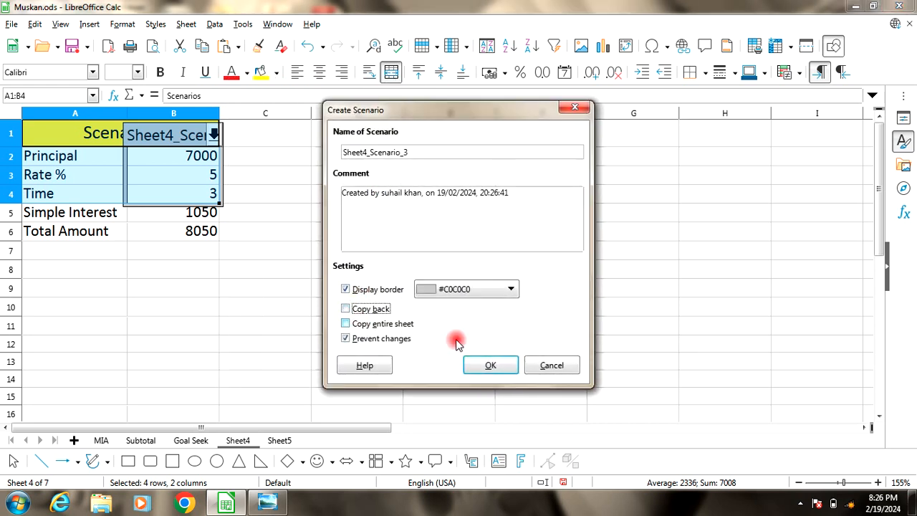
click(490, 366)
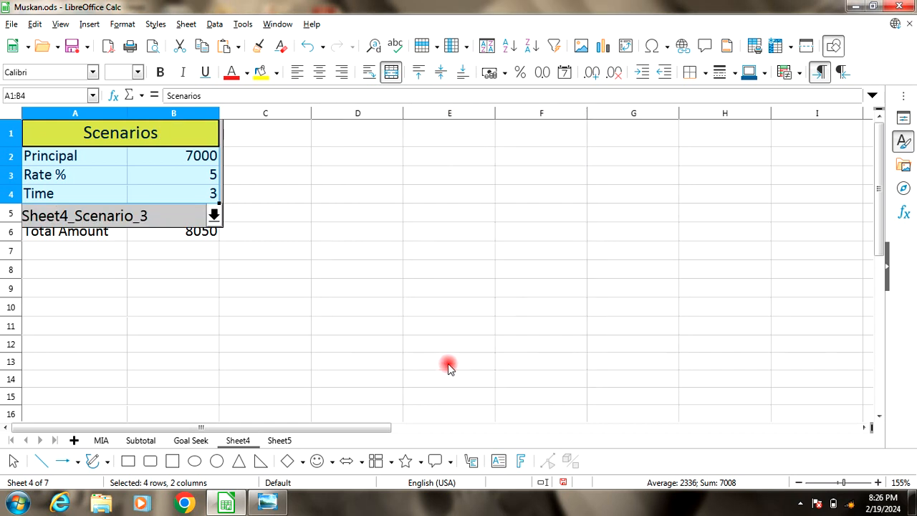
Undo the creation of the scenario covering A1:B4.
click(256, 230)
click(196, 141)
click(215, 215)
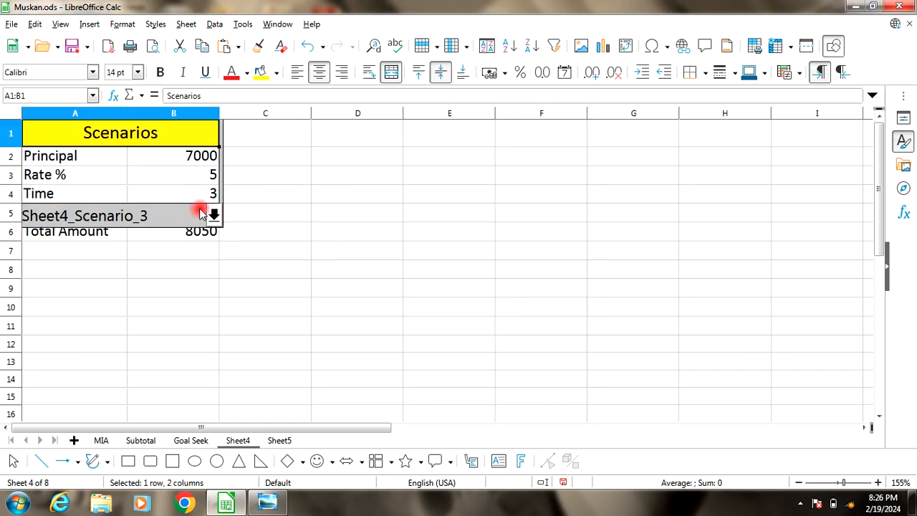
click(294, 225)
key(ctrl+z)
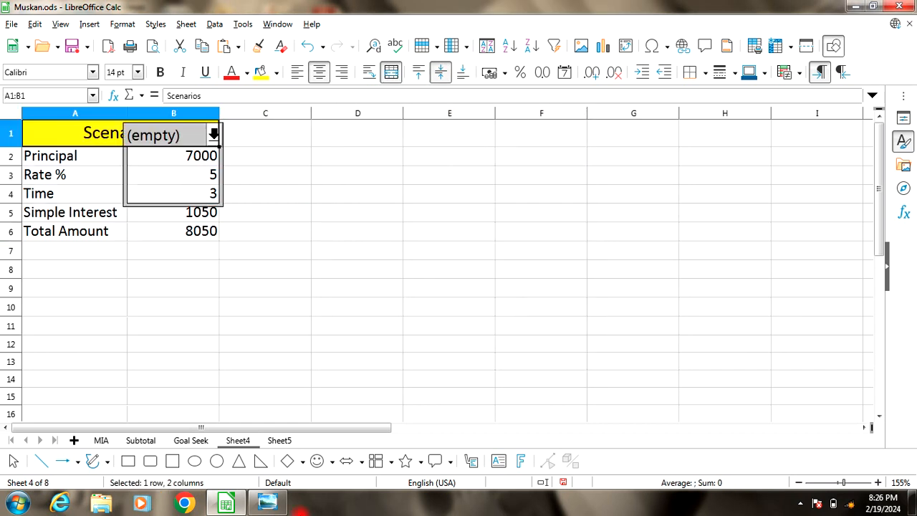
Create the third scenario from B2:B4 for the 7000 principal, with Copy back turned off.
click(280, 192)
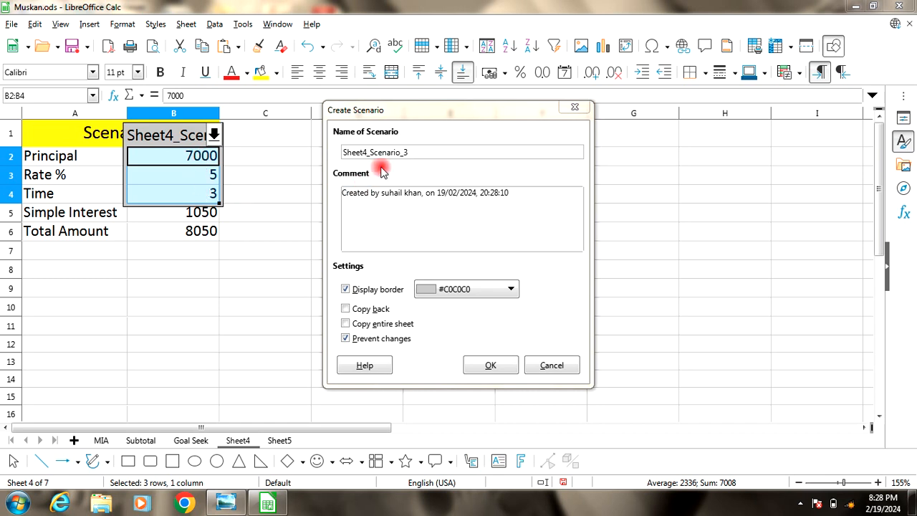
click(489, 366)
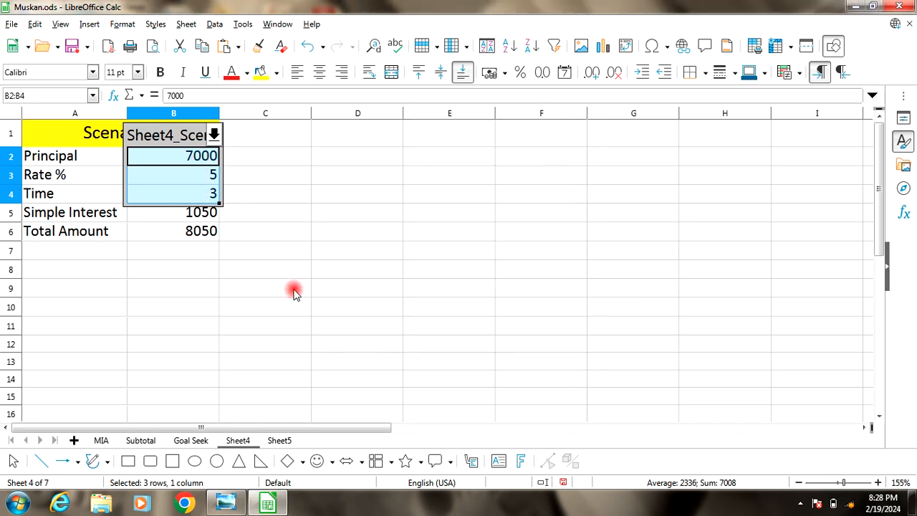
click(256, 189)
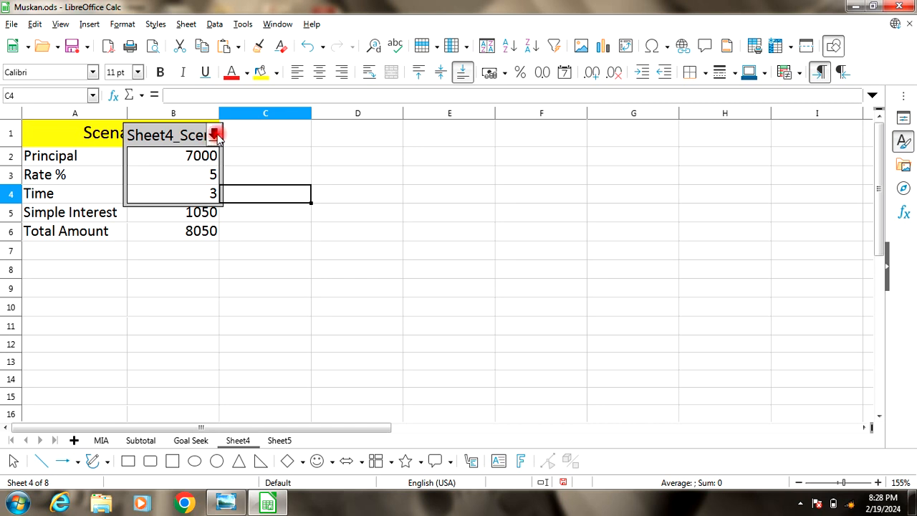
Apply Sheet4_Scenario_1, Sheet4_Scenario_2 and Sheet4_Scenario_3 in turn to compare the Simple Interest and Total Amount.
click(215, 135)
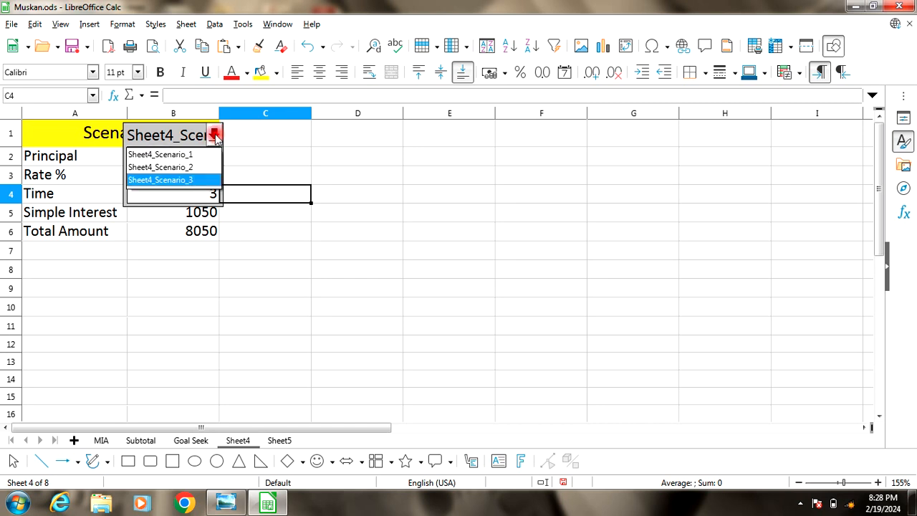
click(184, 154)
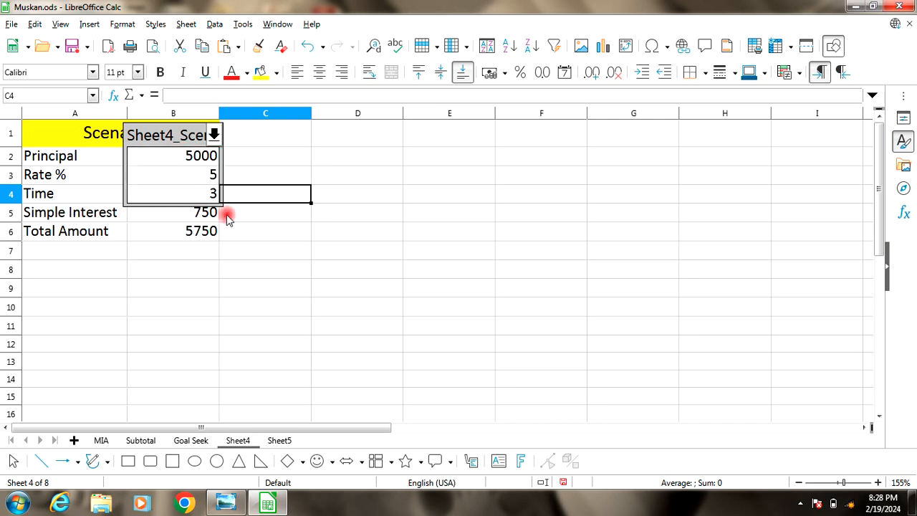
click(214, 135)
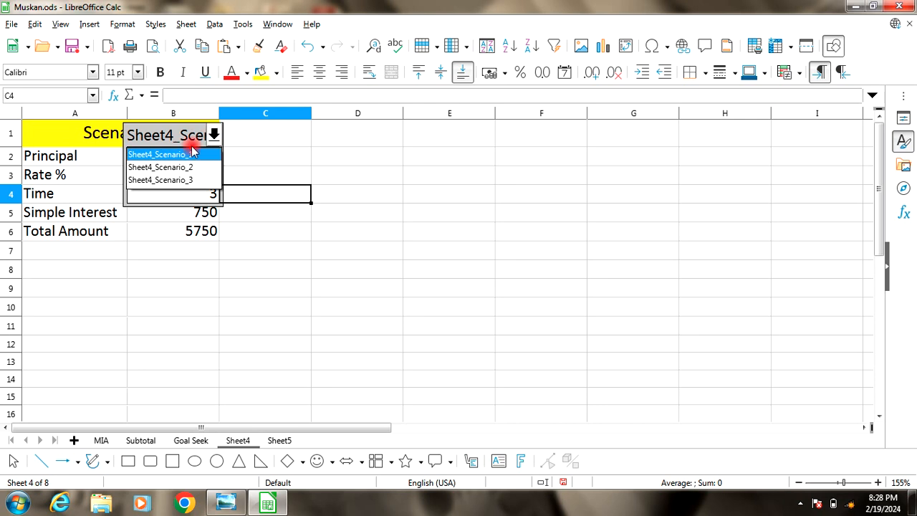
click(184, 167)
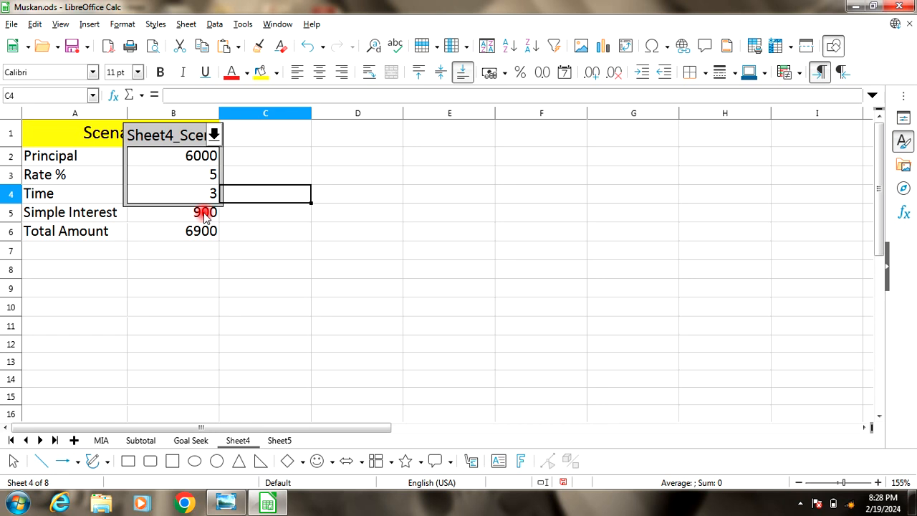
click(213, 135)
click(176, 182)
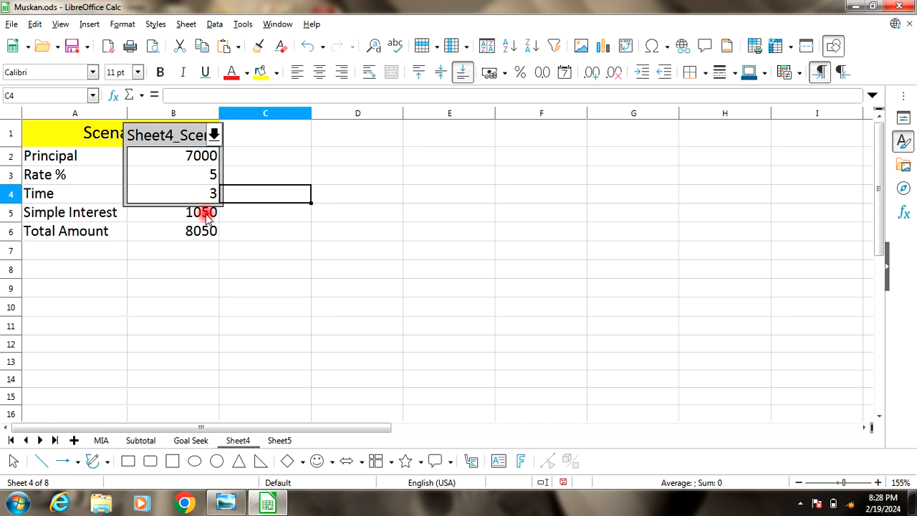
click(268, 215)
click(245, 24)
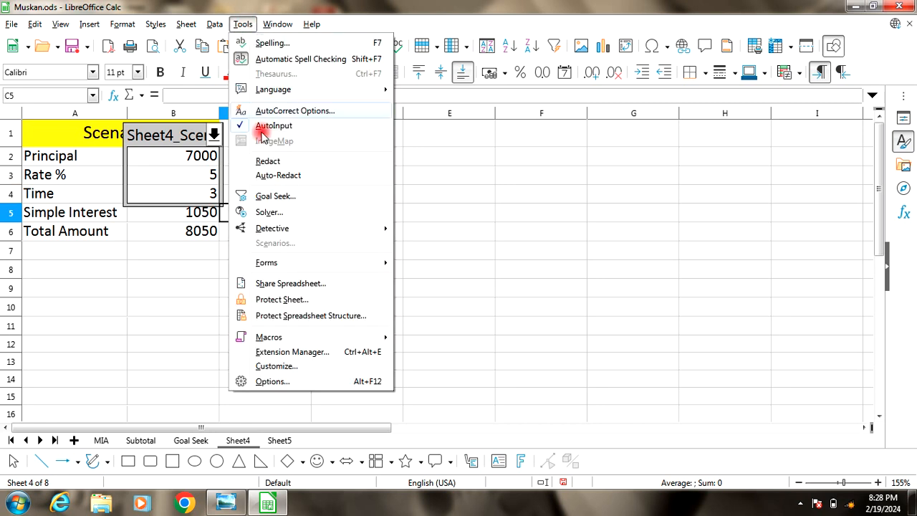
mouse_move(265, 231)
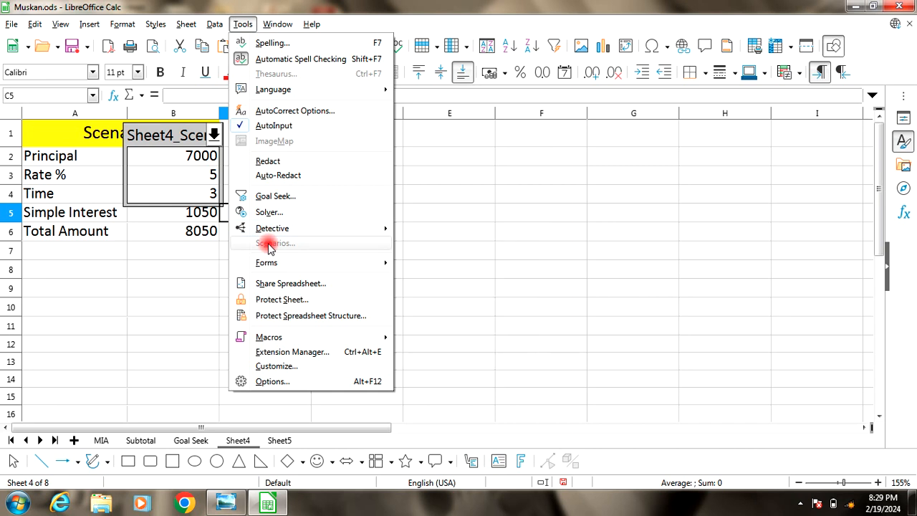
click(428, 306)
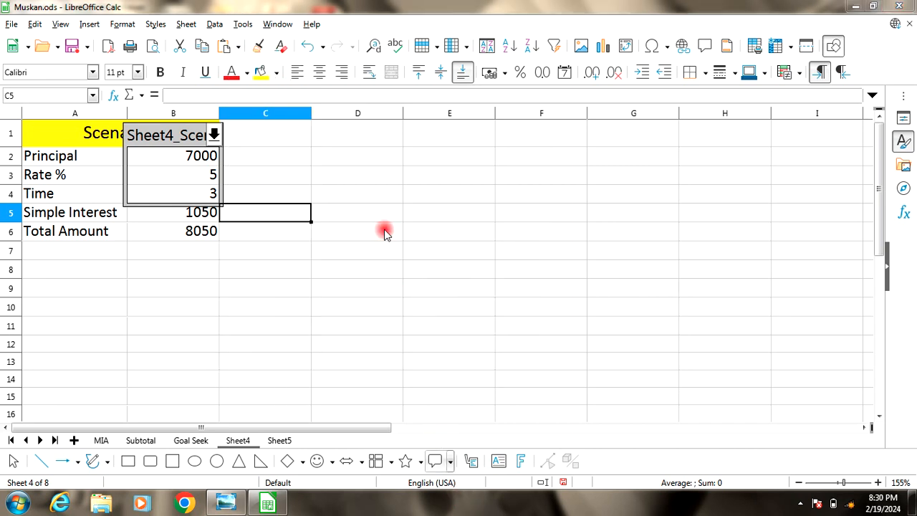
Examine the available Forms commands, from Design Mode and Control Wizards to Automatic Control Focus.
click(358, 191)
click(243, 23)
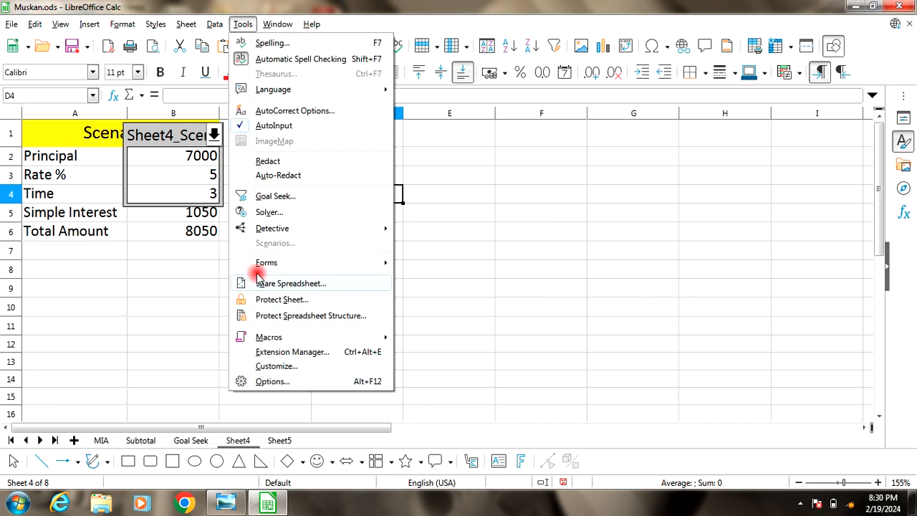
mouse_move(260, 265)
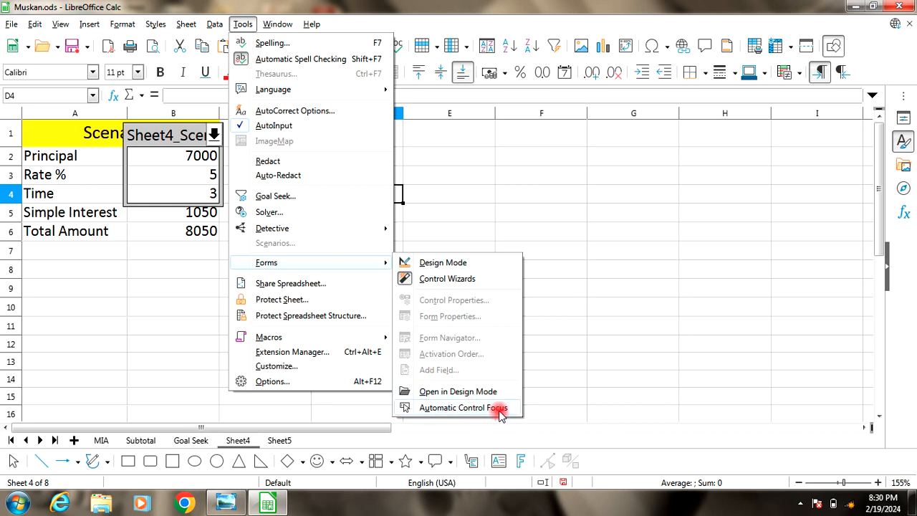
click(442, 213)
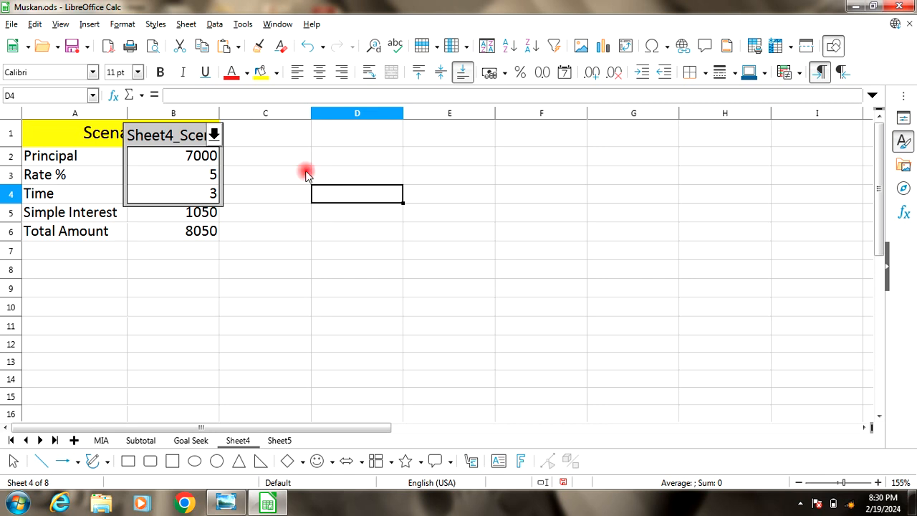
click(369, 265)
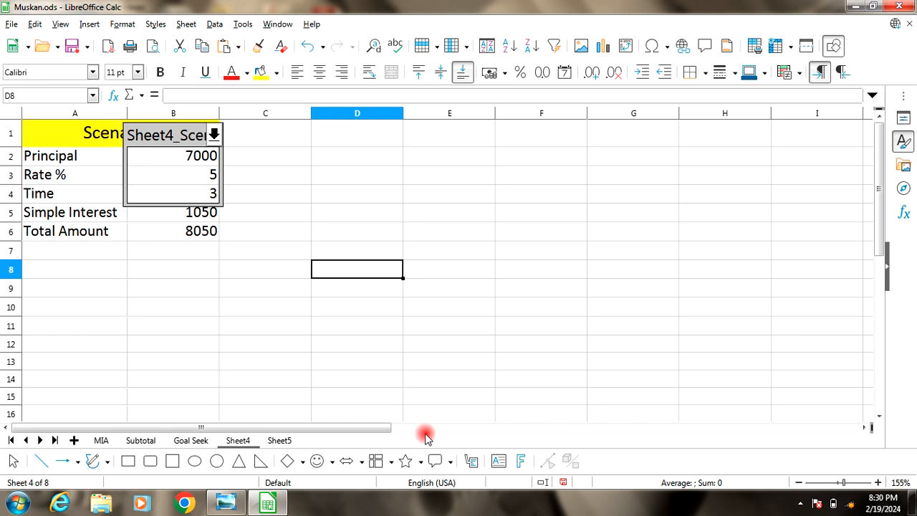
click(244, 26)
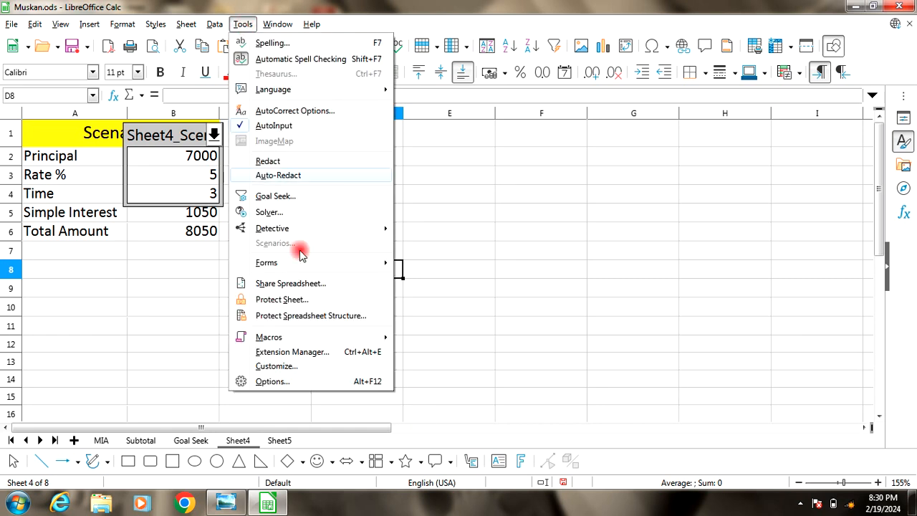
click(233, 26)
click(233, 26)
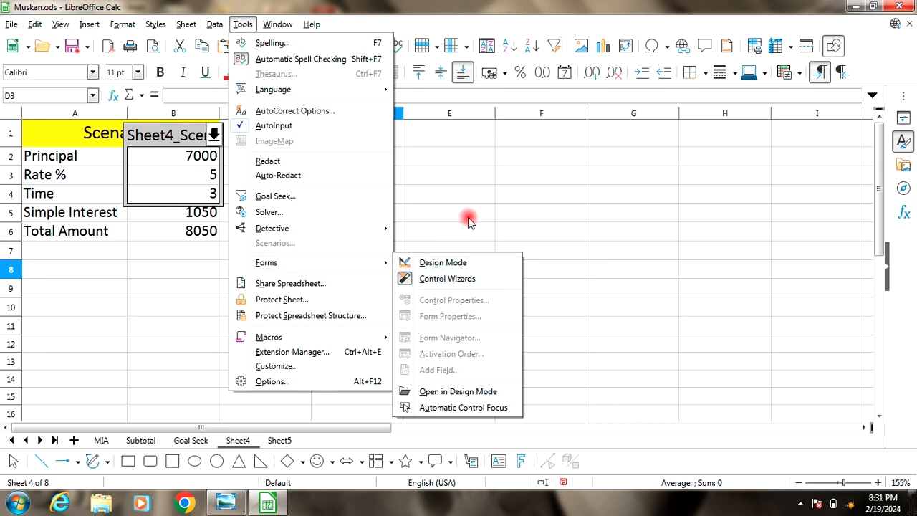
key(Escape)
key(Escape)
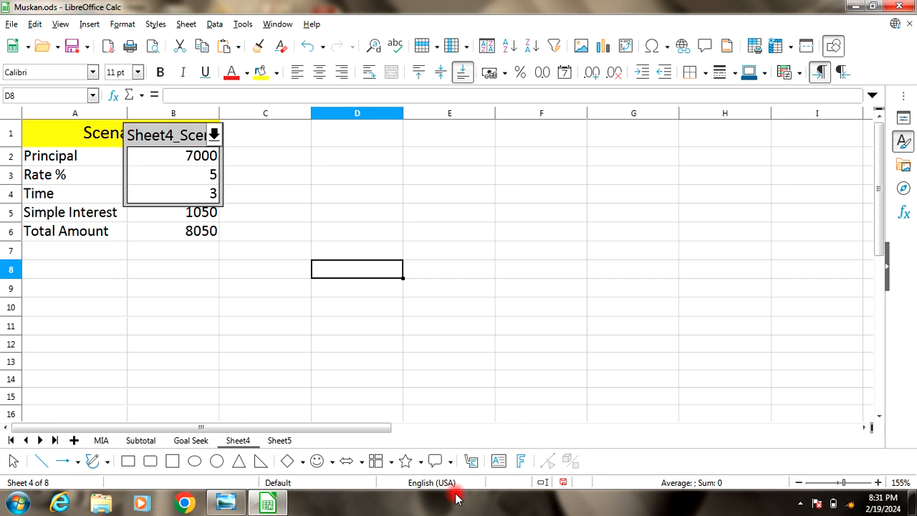